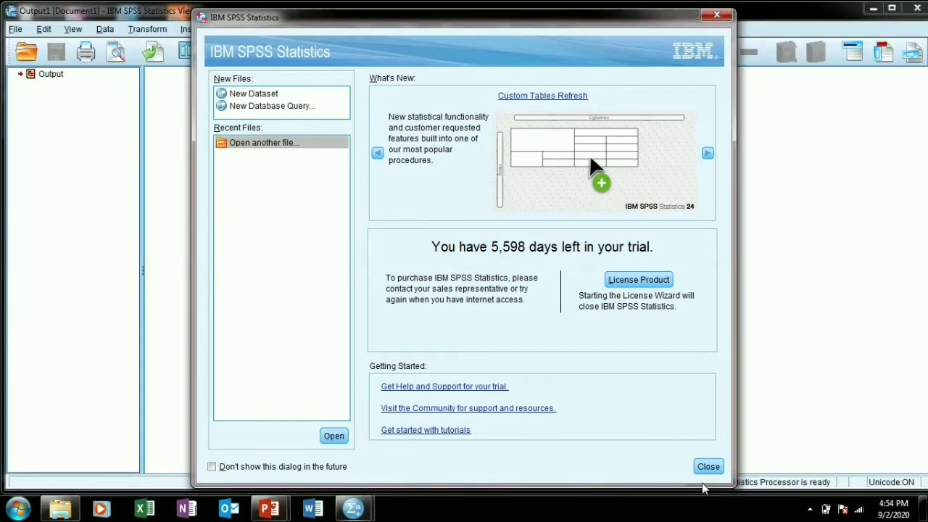
# Step: Dismiss the welcome dialog, then shrink and reposition the PowerPoint presentation and the SPSS data editor as separate windows
pyautogui.click(706, 466)
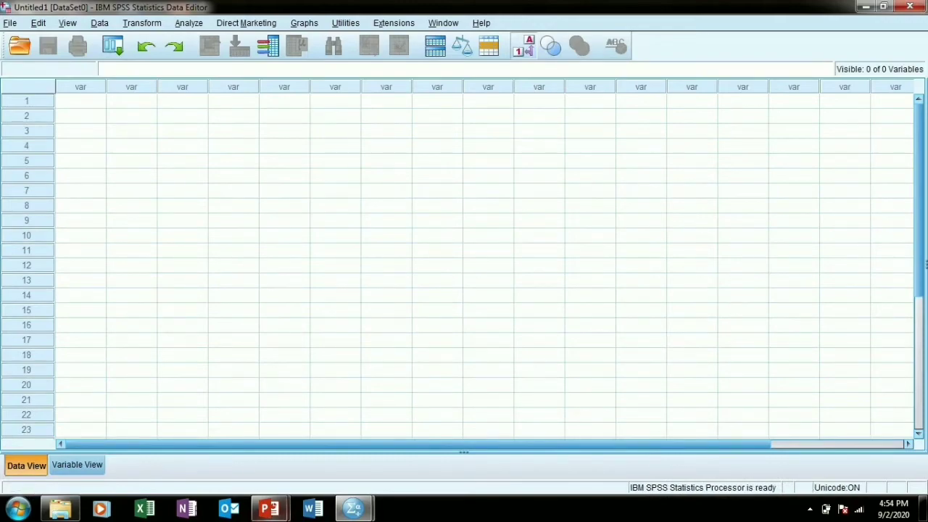
pyautogui.moveTo(270, 510)
pyautogui.click(239, 442)
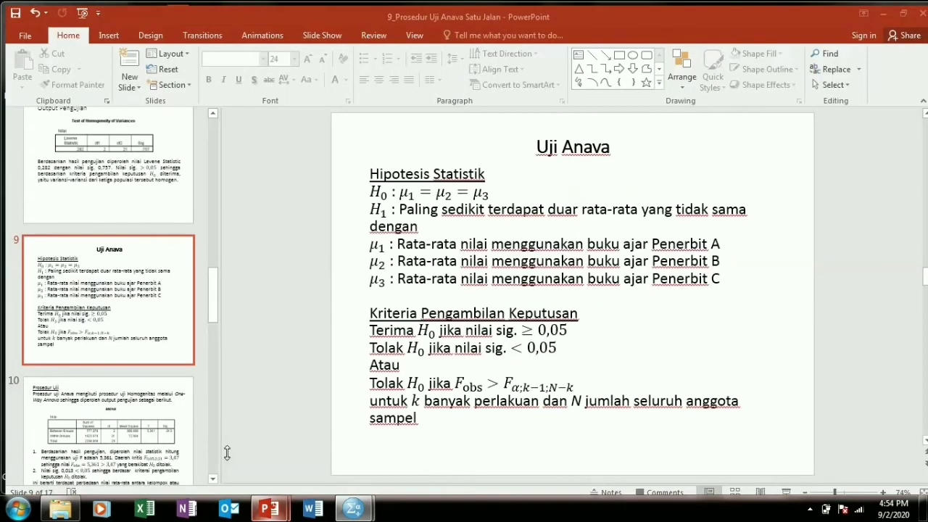
pyautogui.click(898, 8)
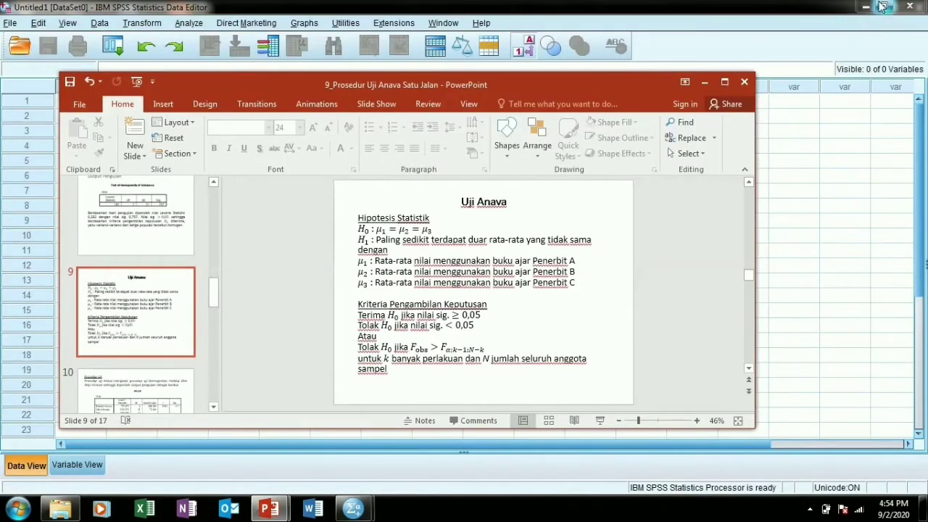
pyautogui.click(883, 6)
pyautogui.moveTo(465, 91); pyautogui.dragTo(617, 105)
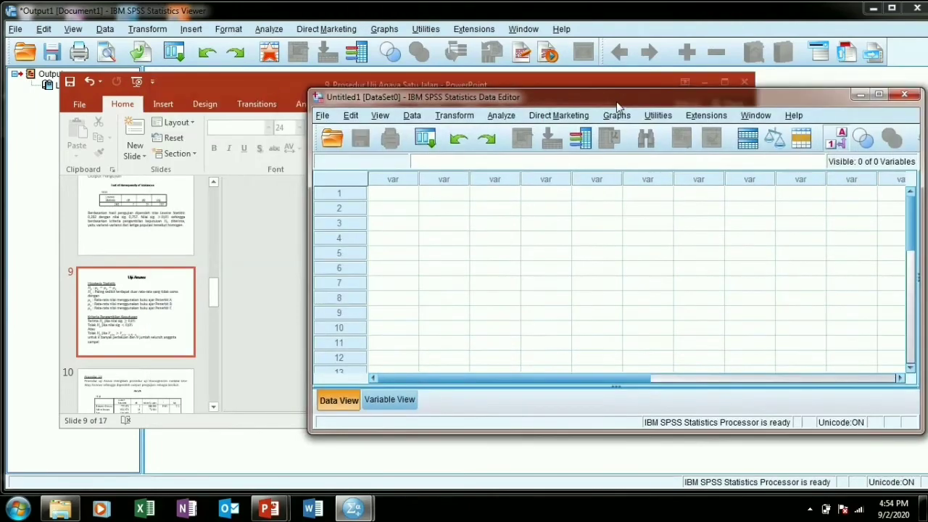
pyautogui.moveTo(196, 84); pyautogui.dragTo(53, 60)
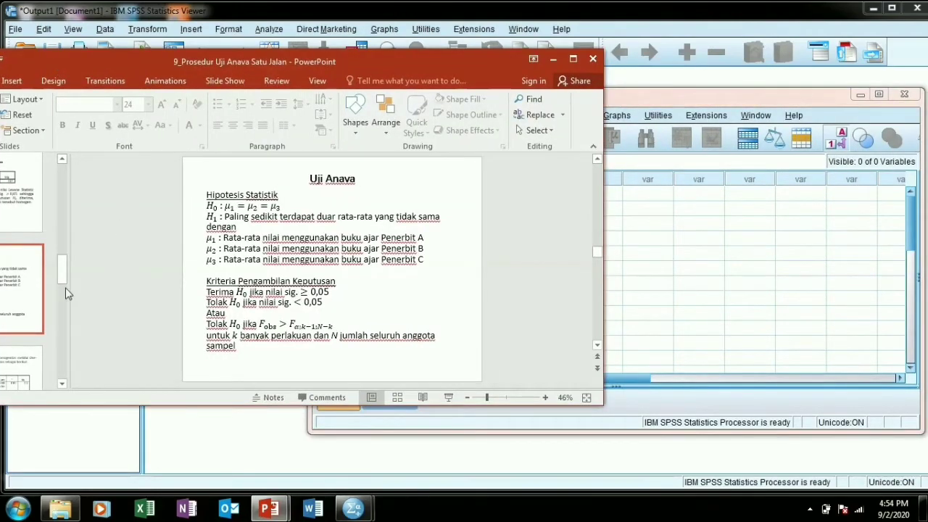
# Step: Show the Kasus slide in the presentation and place it beside the data editor with both the scores and grid in view
pyautogui.moveTo(64, 265); pyautogui.dragTo(61, 179)
pyautogui.click(4, 345)
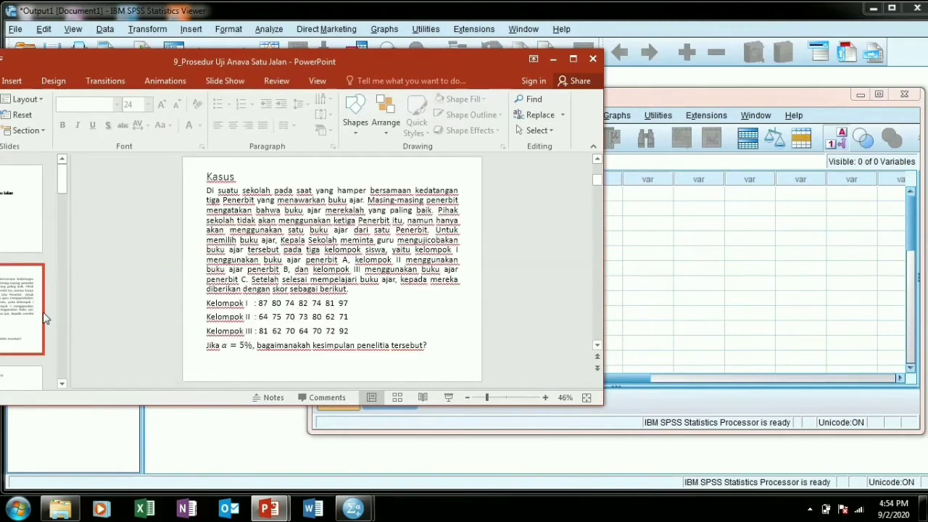
pyautogui.moveTo(382, 55); pyautogui.dragTo(176, 66)
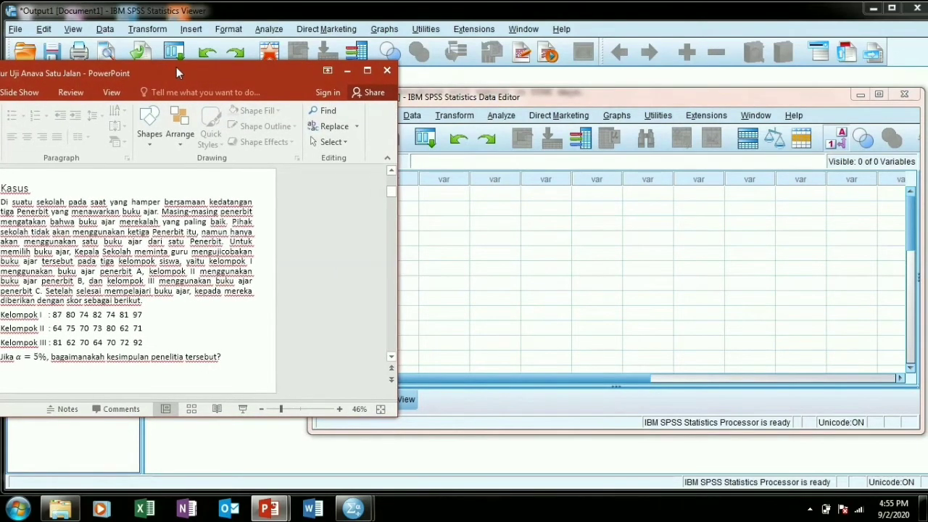
pyautogui.moveTo(478, 97); pyautogui.dragTo(493, 78)
# Step: Enter the Kelompok I scores 87, 80, 74, 82, 74, 81 and 97 in rows 1 to 7 of the first column
pyautogui.click(395, 175)
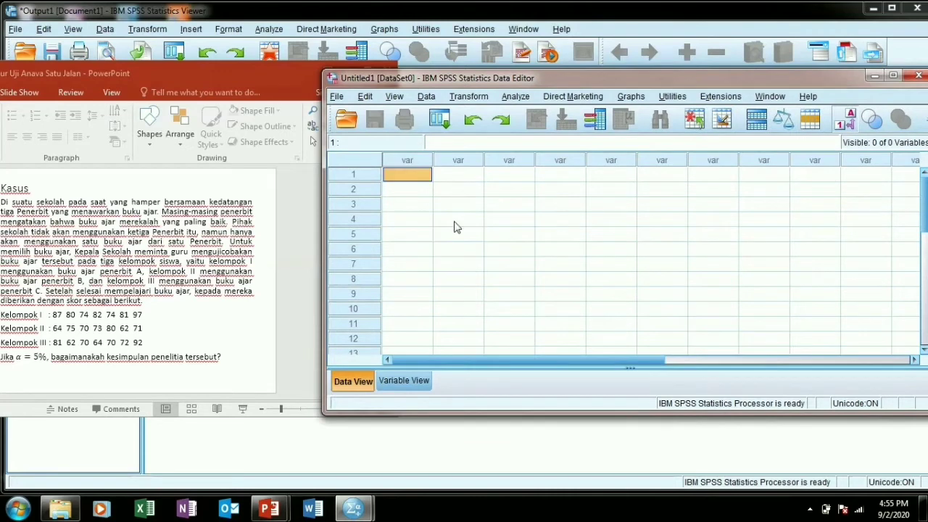
pyautogui.write('87')
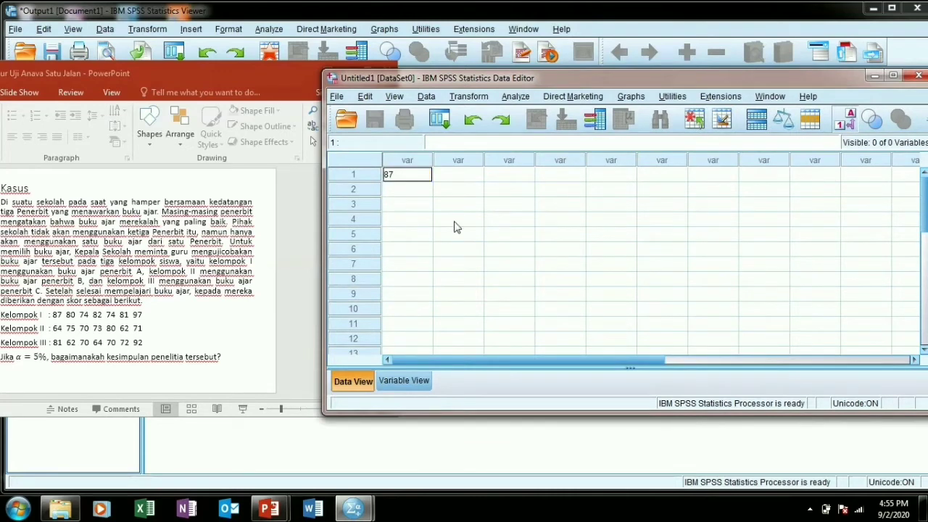
pyautogui.press('Return')
pyautogui.write('80')
pyautogui.press('Return')
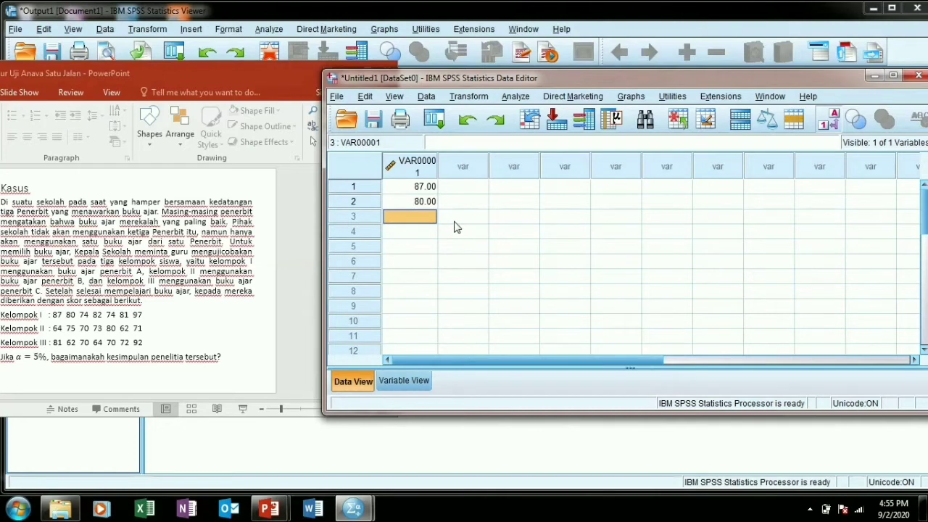
pyautogui.write('74')
pyautogui.press('Return')
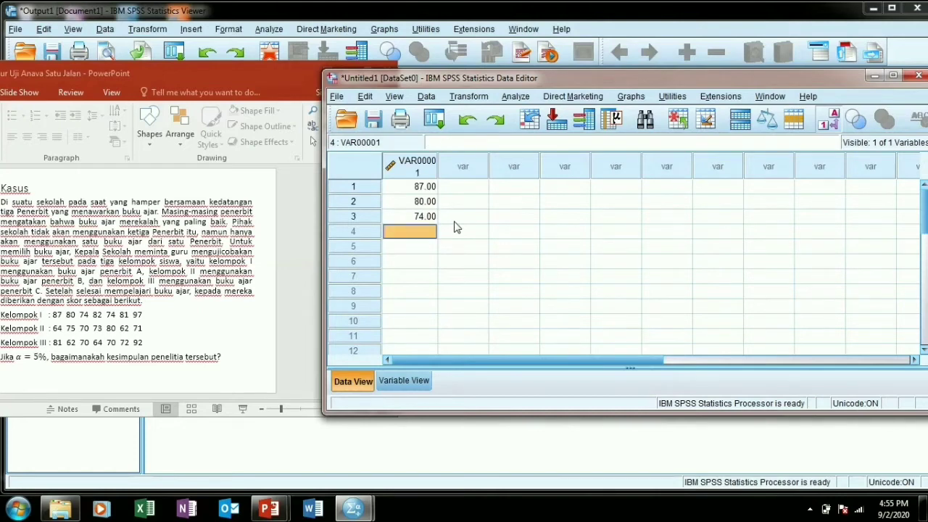
pyautogui.write('82')
pyautogui.press('Return')
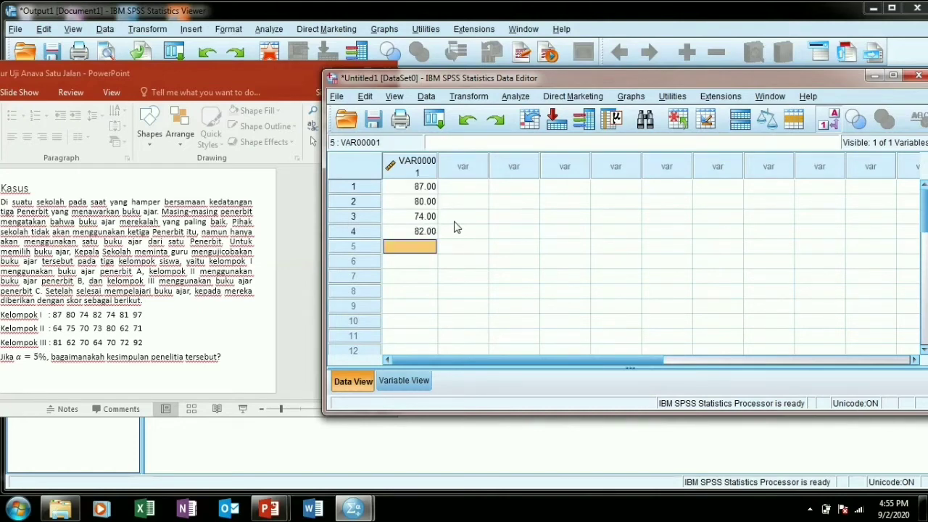
pyautogui.write('74')
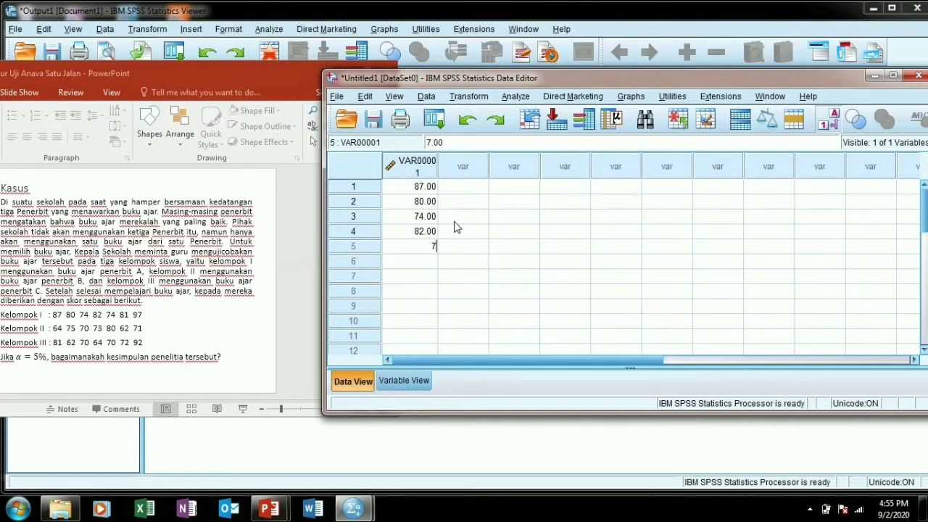
pyautogui.press('Return')
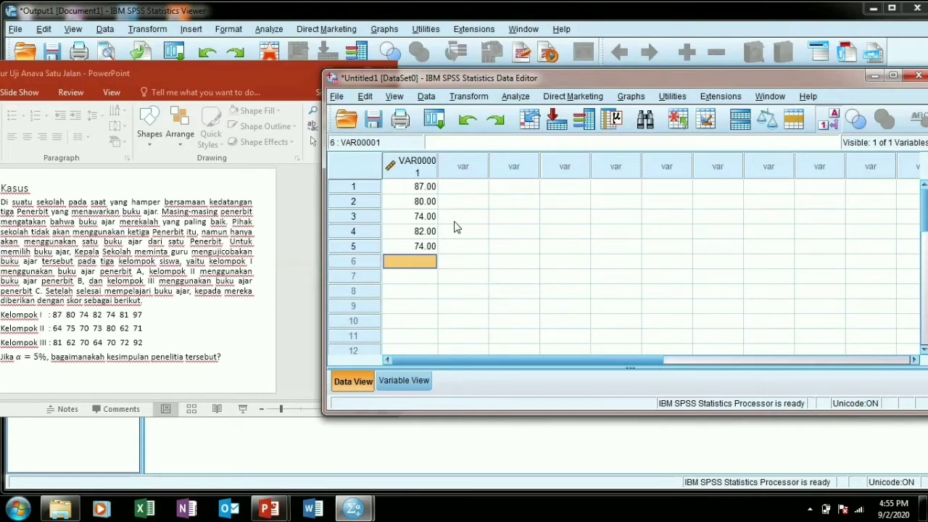
pyautogui.write('81')
pyautogui.press('Return')
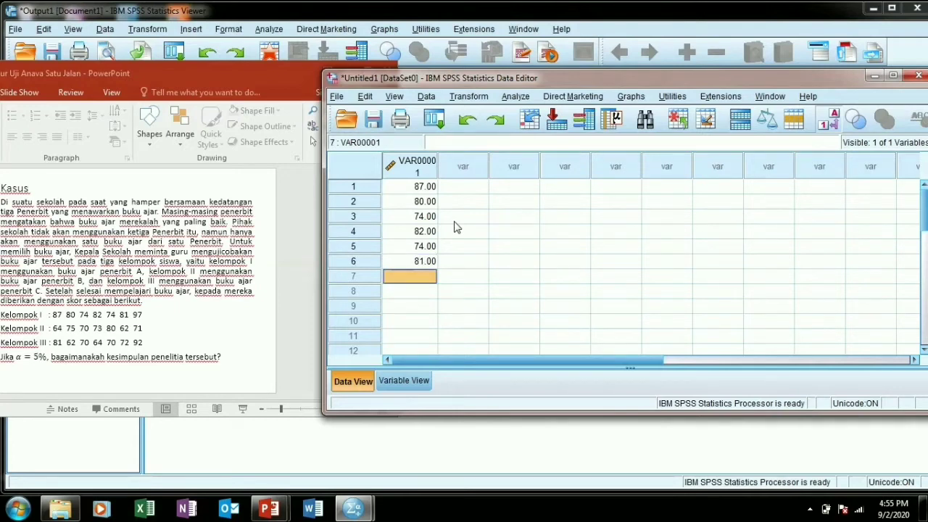
pyautogui.write('97')
pyautogui.press('Return')
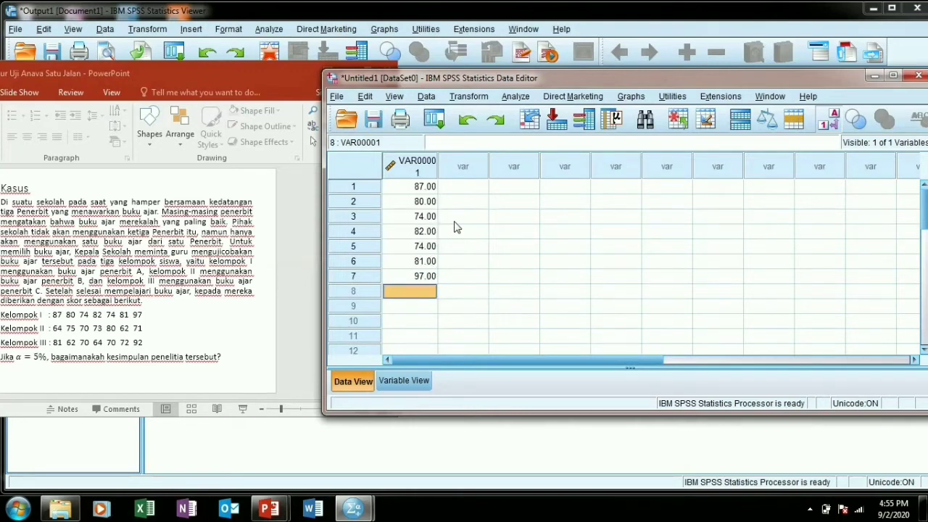
# Step: Enter the Kelompok II scores 64, 75, 70, 73, 80, 62 and 71 in rows 8 to 14 of the first column
pyautogui.write('64')
pyautogui.press('Return')
pyautogui.write('75')
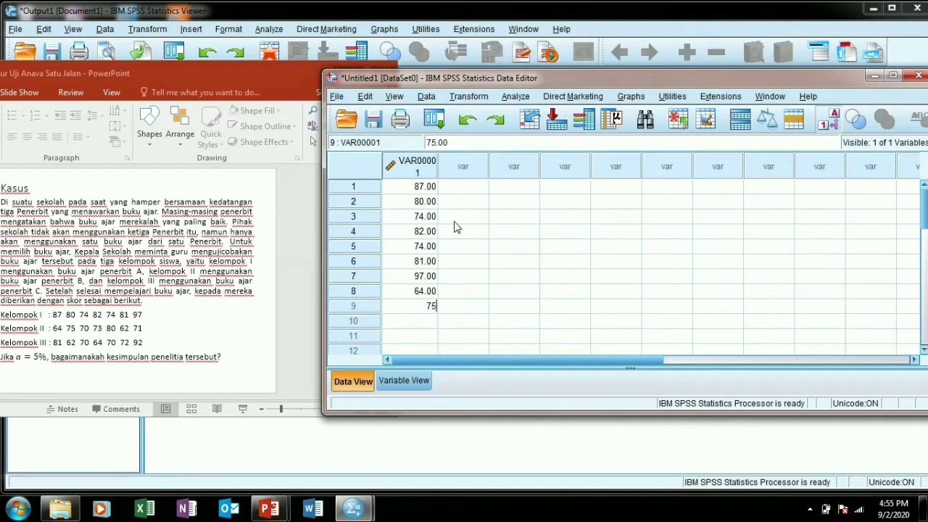
pyautogui.press('Return')
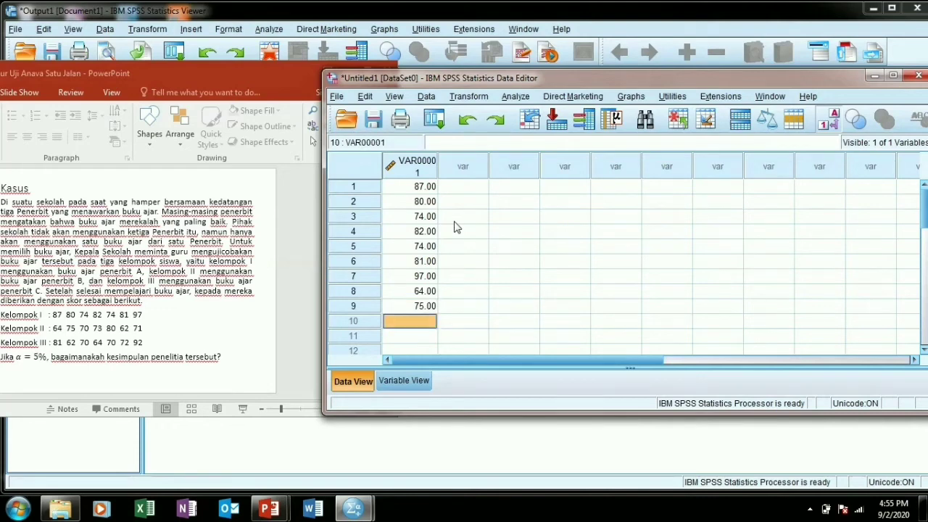
pyautogui.write('70')
pyautogui.press('Return')
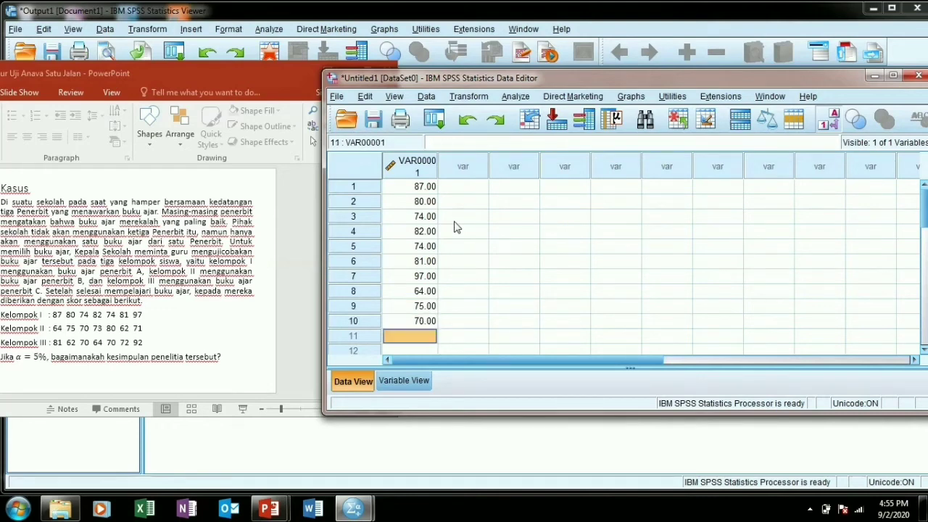
pyautogui.write('73')
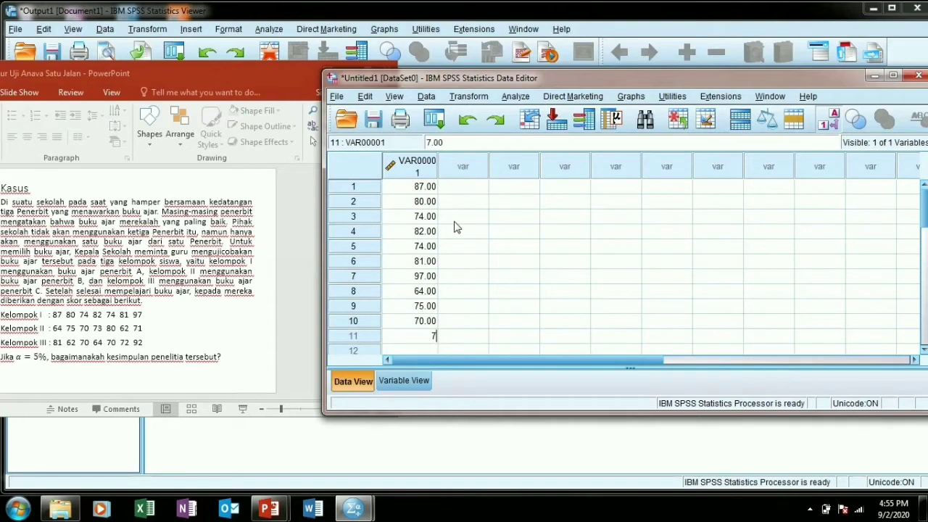
pyautogui.press('Return')
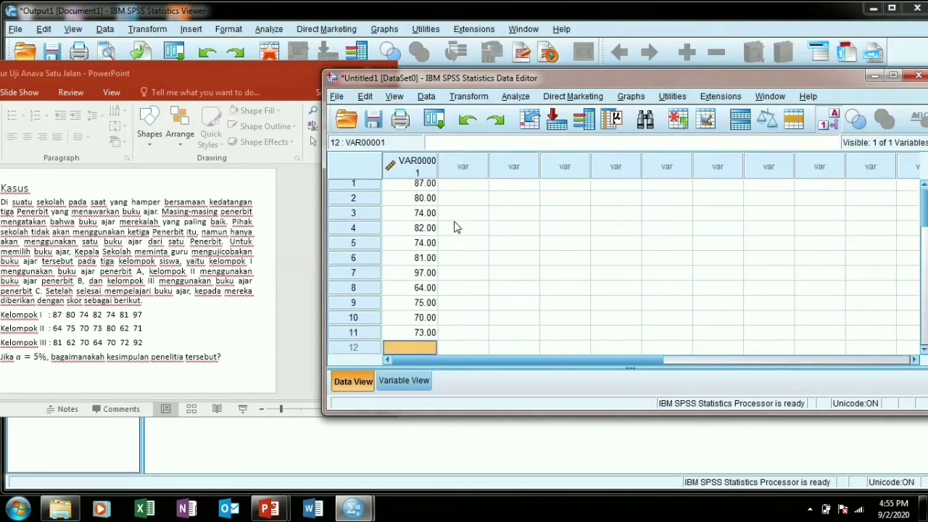
pyautogui.write('80')
pyautogui.press('Return')
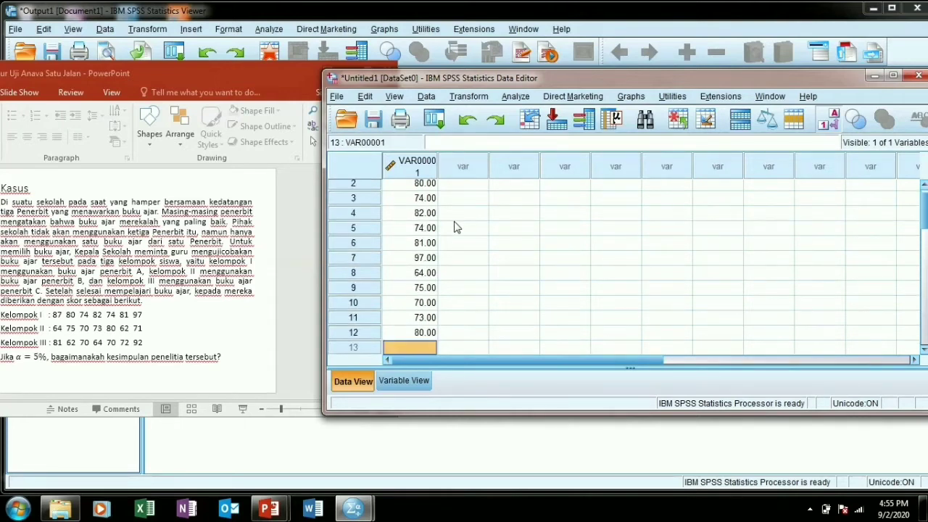
pyautogui.write('62')
pyautogui.press('Return')
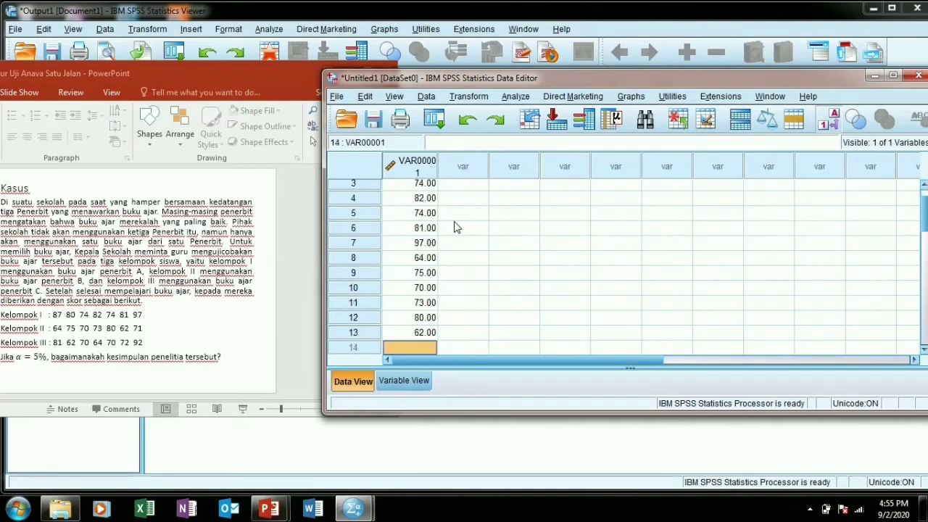
pyautogui.write('71')
pyautogui.press('Return')
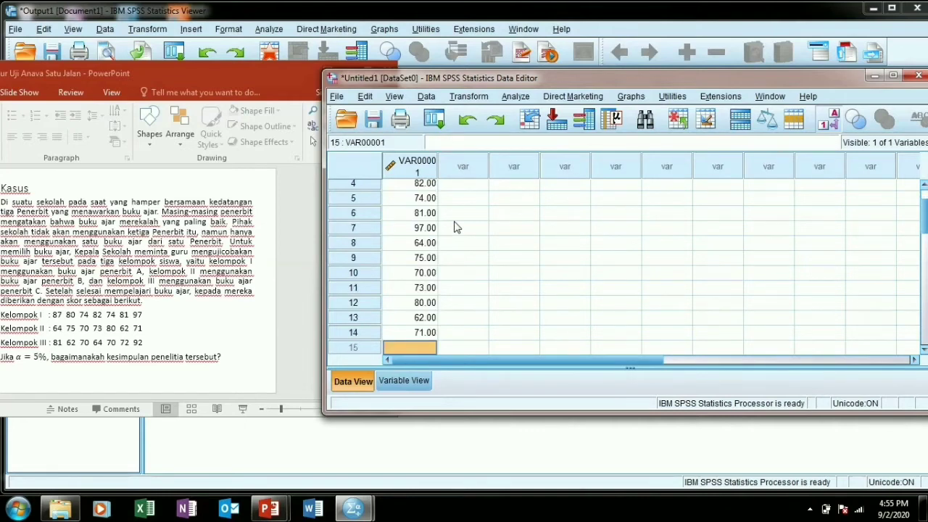
# Step: Enter the Kelompok III scores 81, 62, 70, 64, 70, 72 and 92 in rows 15 to 21 of the first column
pyautogui.write('81')
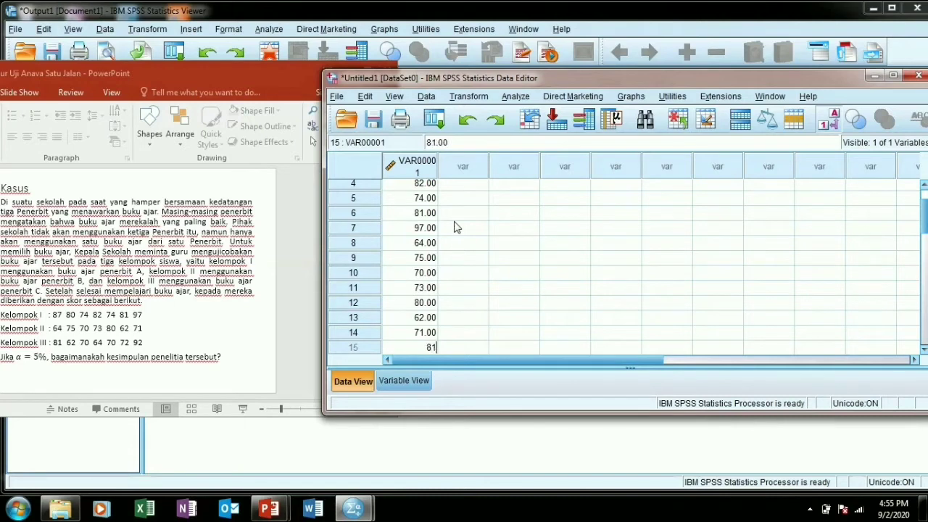
pyautogui.press('Return')
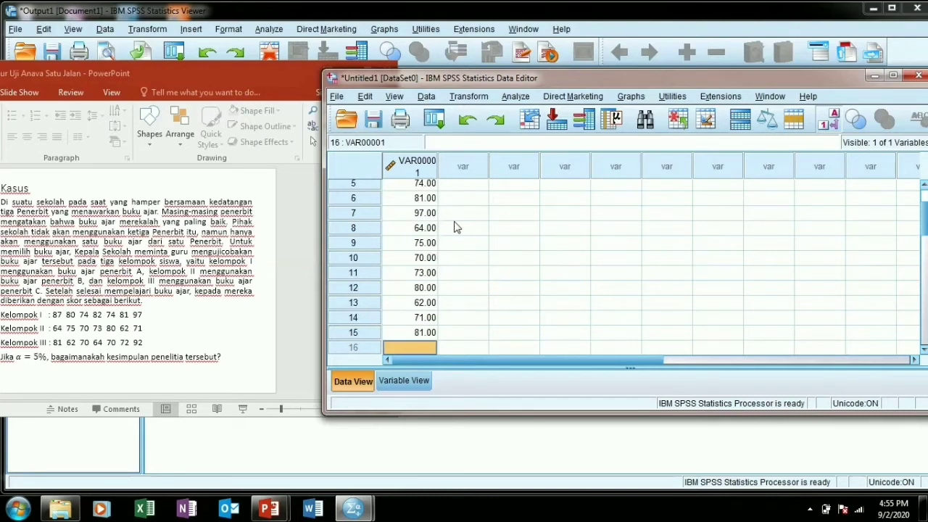
pyautogui.write('62')
pyautogui.press('Return')
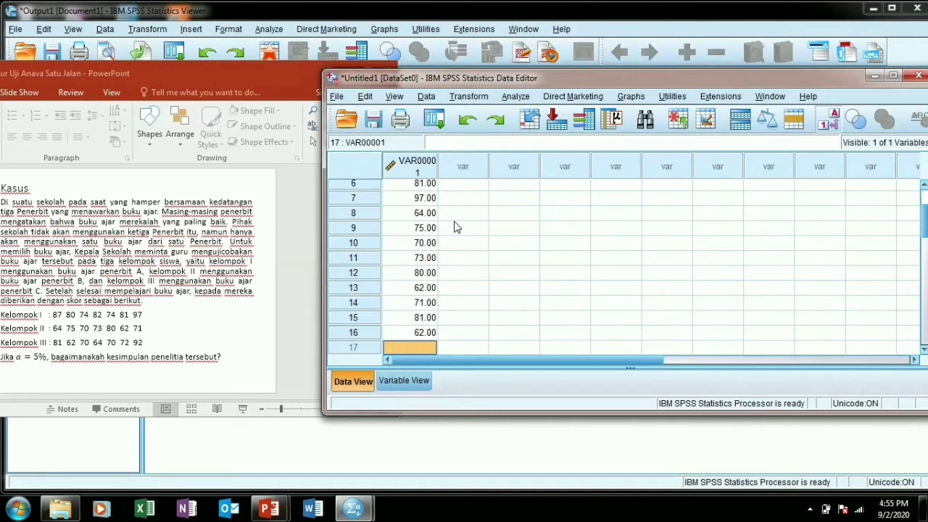
pyautogui.write('70')
pyautogui.press('Return')
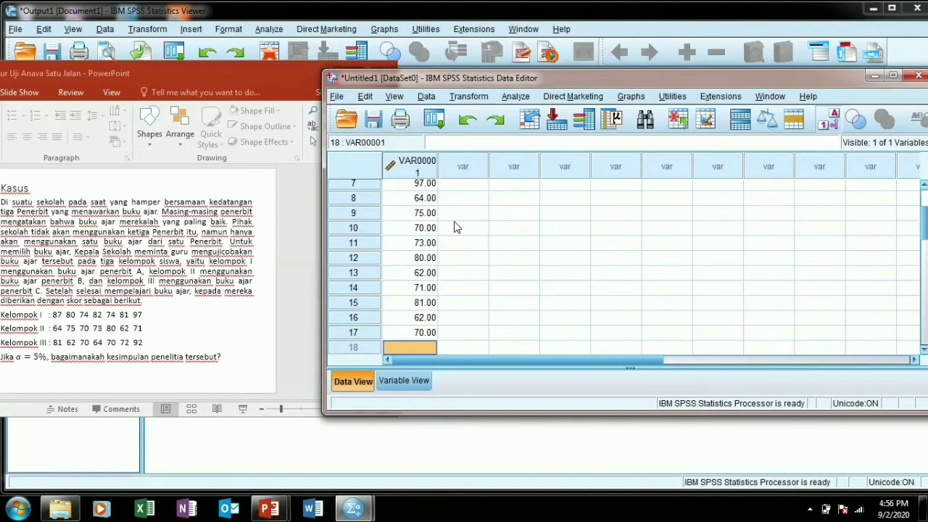
pyautogui.write('64')
pyautogui.press('Return')
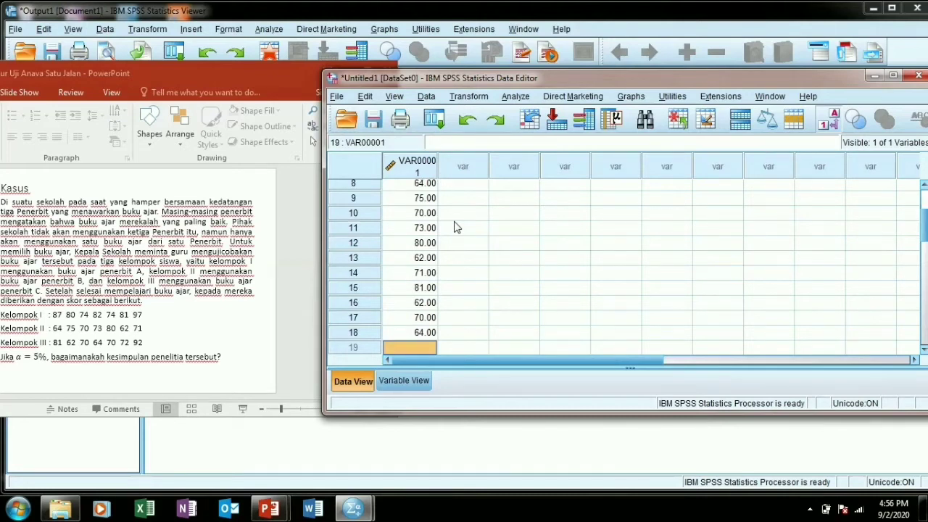
pyautogui.write('70')
pyautogui.press('Return')
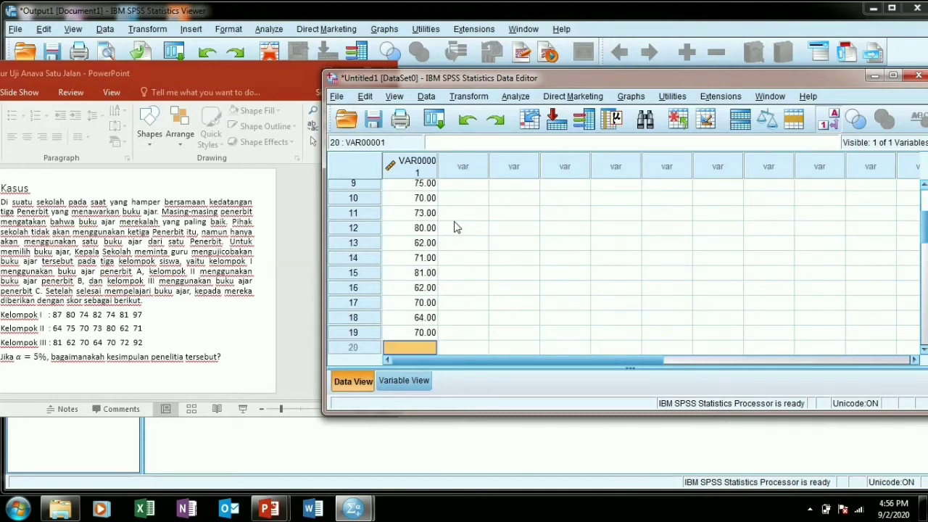
pyautogui.write('72')
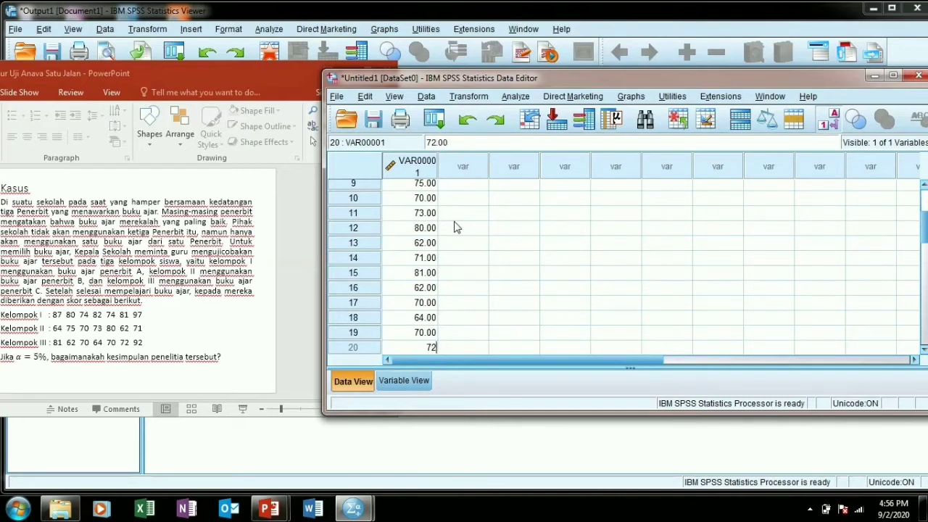
pyautogui.press('Return')
pyautogui.write('92')
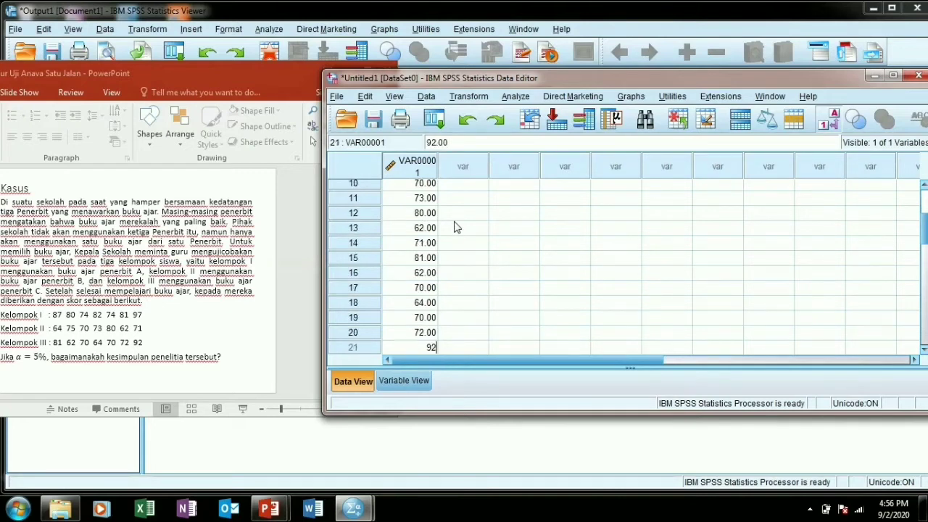
pyautogui.press('Return')
# Step: Enter the group code 1 in rows 1 to 7 of the second column, beside the Kelompok I scores
pyautogui.press('Right')
pyautogui.press('Up')
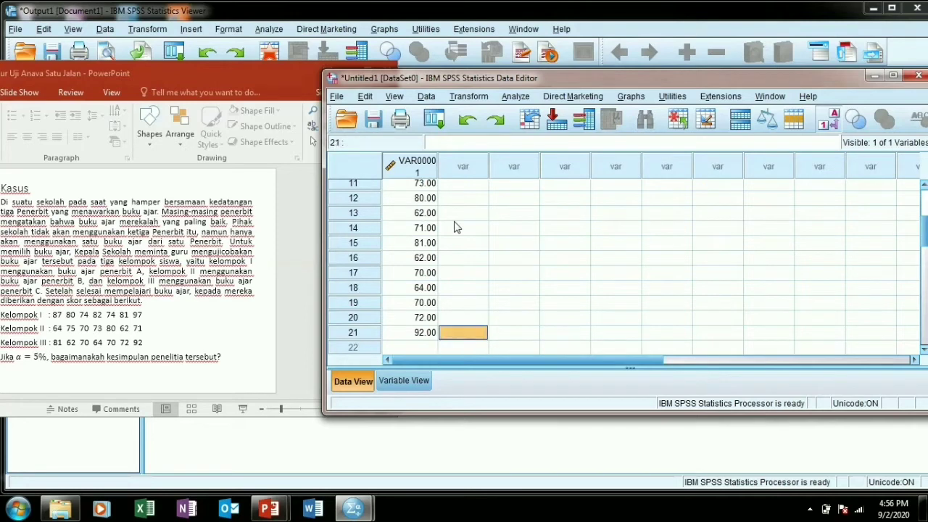
pyautogui.hotkey('ctrl', 'Up')
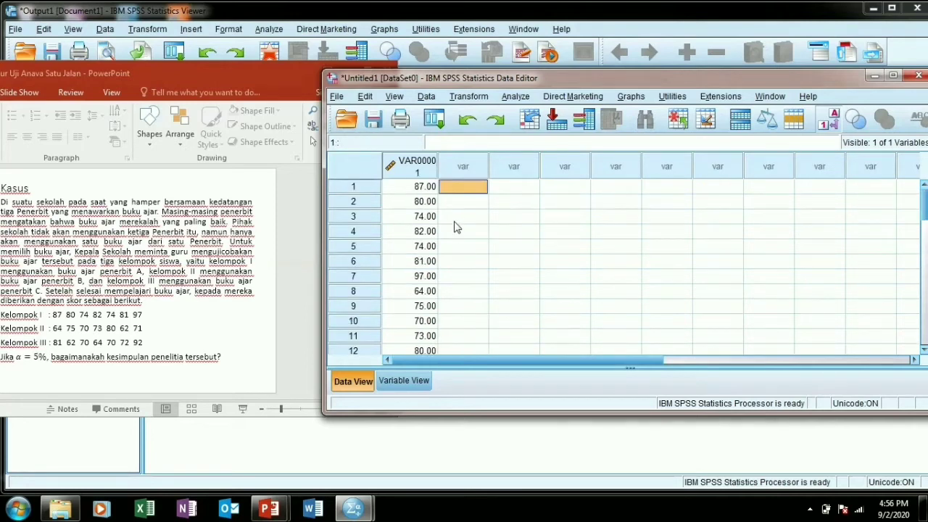
pyautogui.write('1')
pyautogui.press('Return')
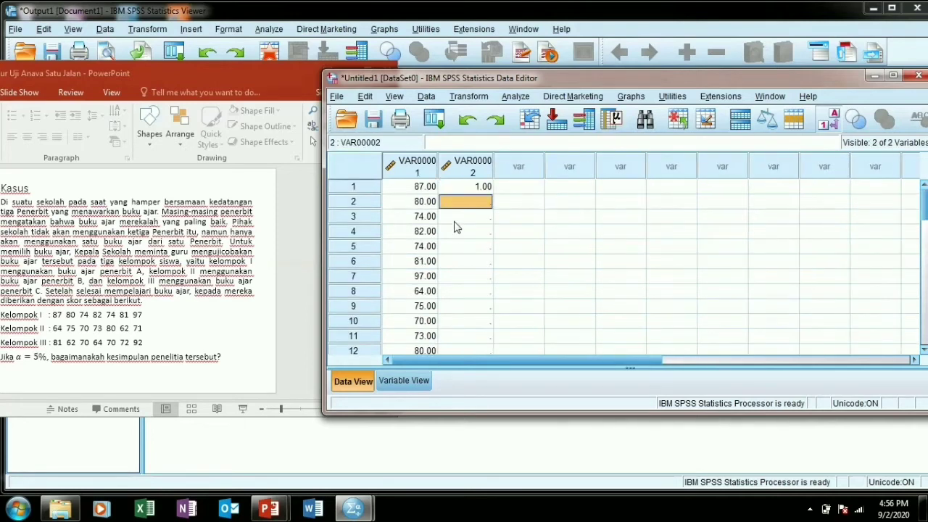
pyautogui.write('1')
pyautogui.press('Return')
pyautogui.write('1')
pyautogui.press('Return')
pyautogui.write('1')
pyautogui.press('Return')
pyautogui.write('1')
pyautogui.press('Return')
pyautogui.write('1')
pyautogui.press('Return')
pyautogui.write('1')
pyautogui.press('Return')
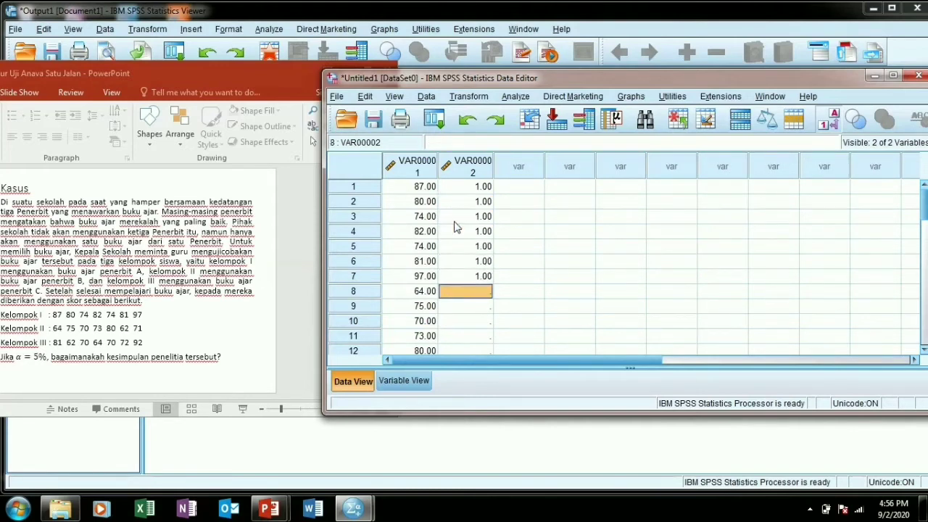
# Step: Enter the group code 2 in rows 8 to 14 of the second column, beside the Kelompok II scores
pyautogui.write('2')
pyautogui.press('Return')
pyautogui.write('2')
pyautogui.press('Return')
pyautogui.write('2')
pyautogui.press('Return')
pyautogui.write('2')
pyautogui.press('Return')
pyautogui.write('2')
pyautogui.press('Return')
pyautogui.write('2')
pyautogui.press('Return')
pyautogui.write('2')
pyautogui.press('Return')
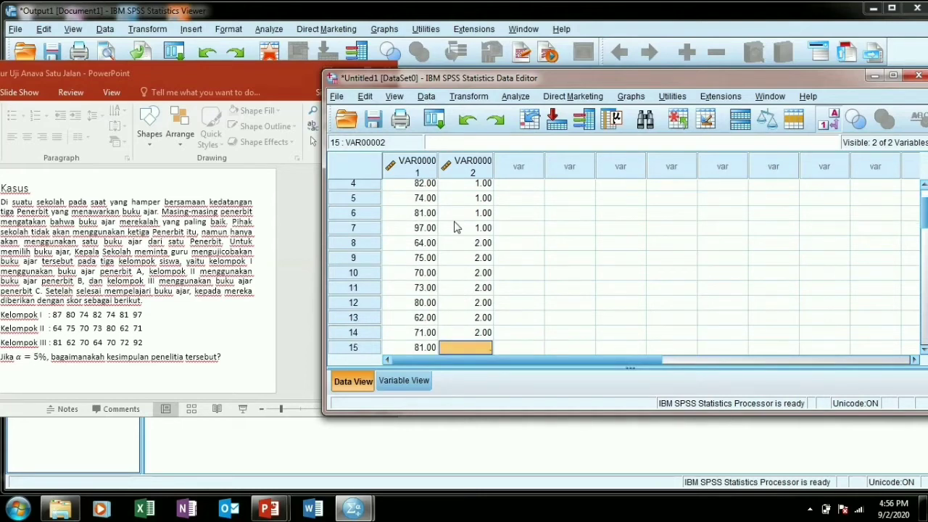
# Step: Enter the group code 3 in rows 15 to 21 of the second column, beside the Kelompok III scores
pyautogui.write('3')
pyautogui.press('Return')
pyautogui.write('3')
pyautogui.press('Return')
pyautogui.write('3')
pyautogui.press('Return')
pyautogui.write('3')
pyautogui.press('Return')
pyautogui.press('3')
pyautogui.press('Return')
pyautogui.write('3')
pyautogui.press('Return')
pyautogui.write('3')
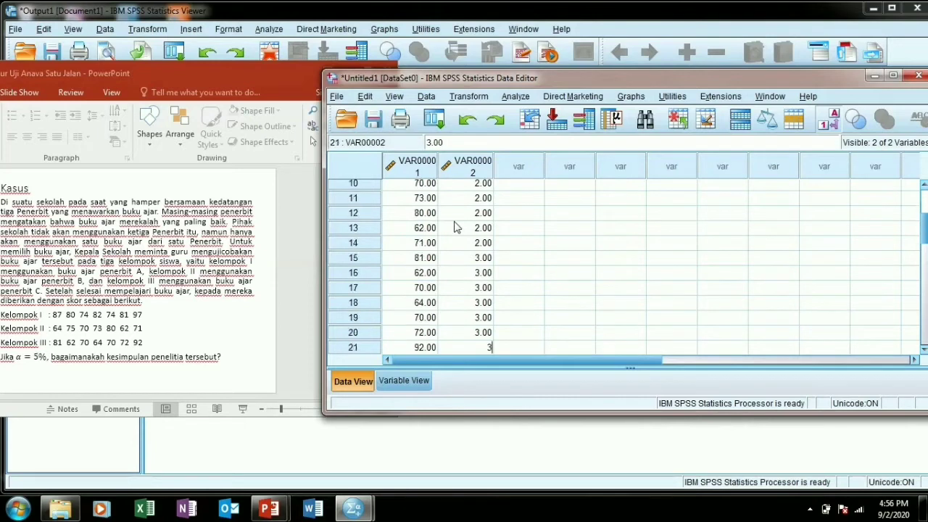
pyautogui.press('Return')
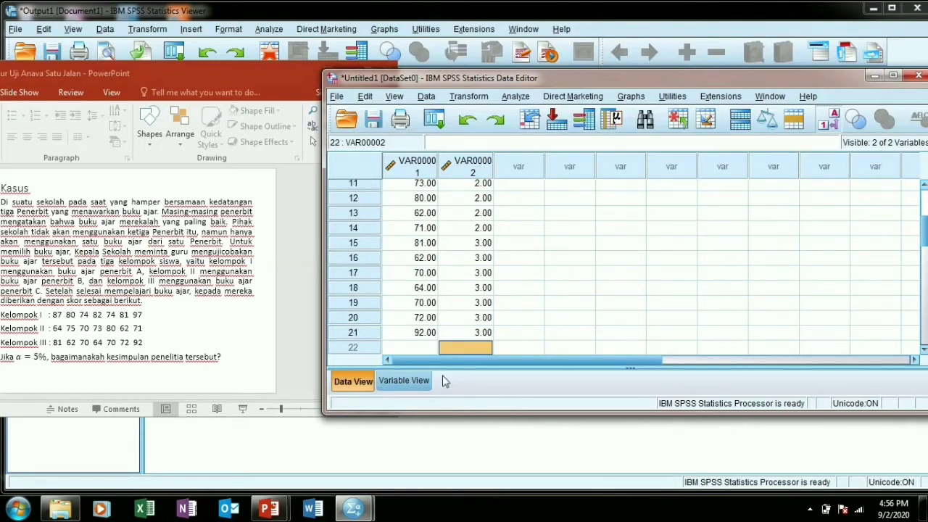
# Step: Maximize the data editor and rename the first variable Nilai and the second variable Kelompok
pyautogui.click(893, 74)
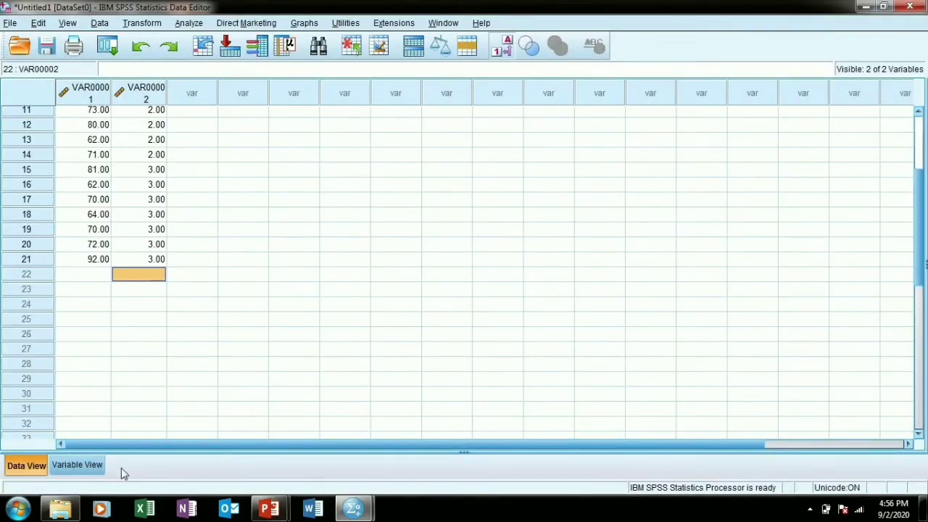
pyautogui.click(65, 468)
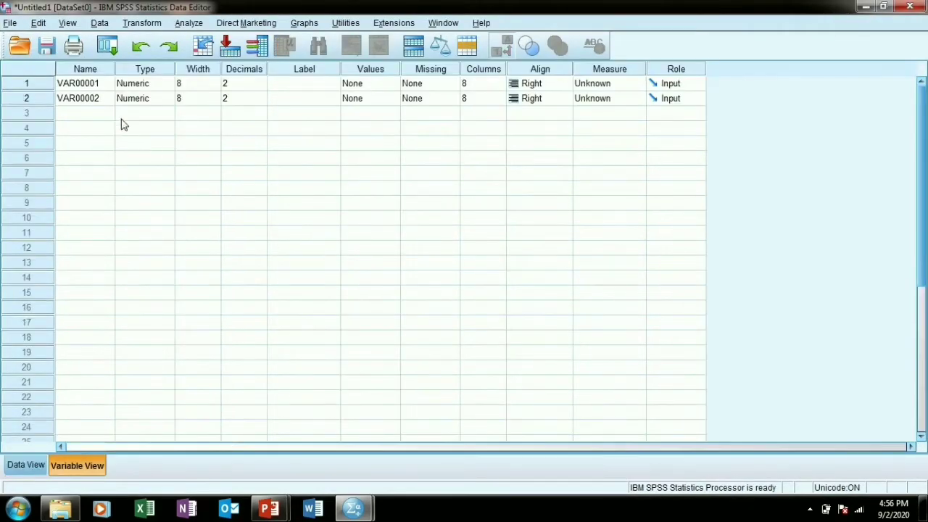
pyautogui.click(105, 84)
pyautogui.write('Nilai')
pyautogui.press('Return')
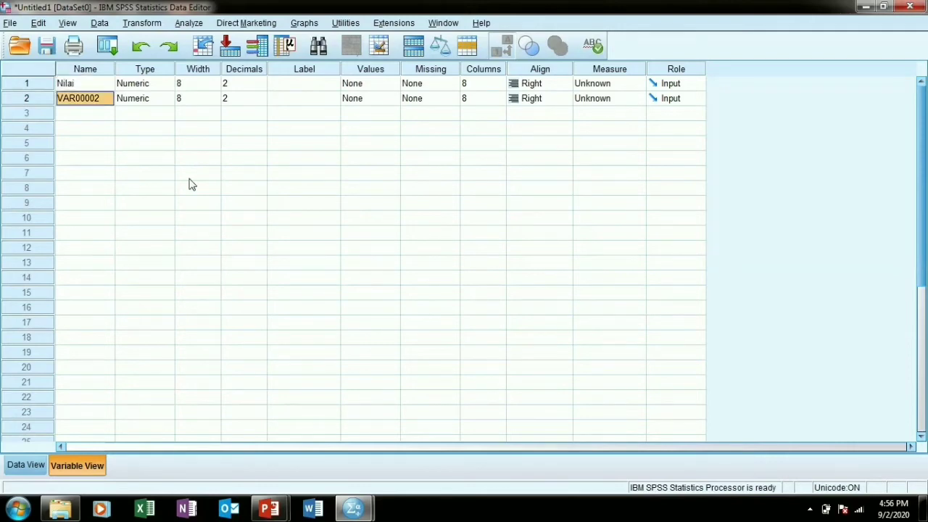
pyautogui.write('Kelom')
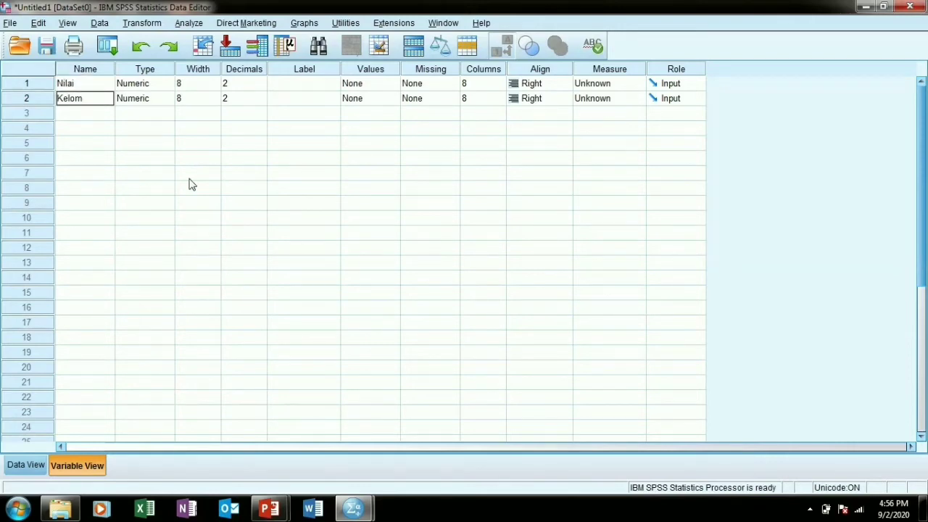
pyautogui.write('pok')
# Step: Open the value labels of the Kelompok variable and add the label "Kelompok 1" for value 1
pyautogui.doubleClick(392, 100)
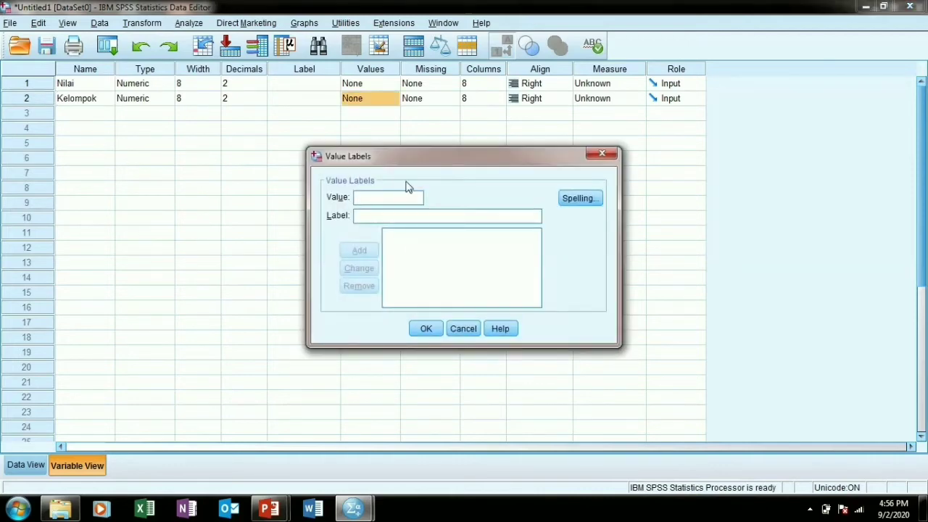
pyautogui.write('1')
pyautogui.press('Tab')
pyautogui.write('Kelo')
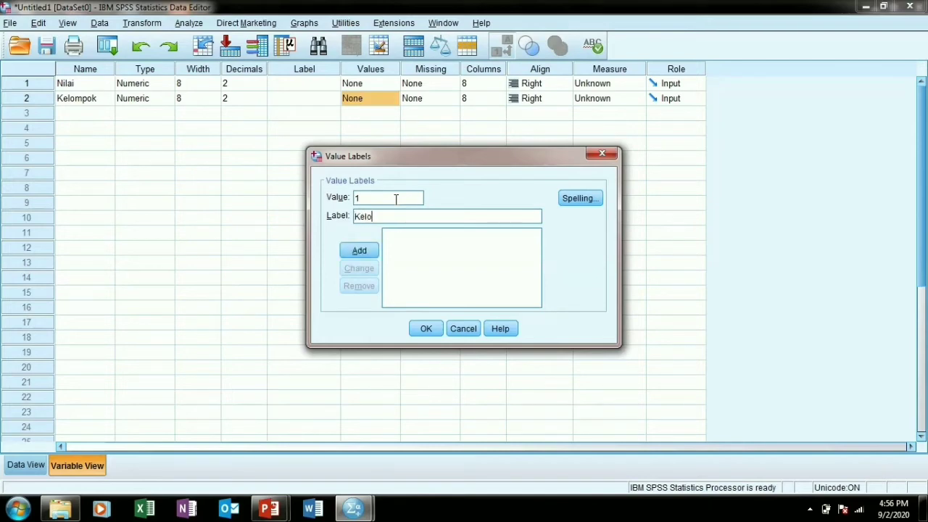
pyautogui.write('mpok 1')
pyautogui.press('Return')
# Step: Add the label "Kelompok 2" for value 2 of the Kelompok variable
pyautogui.write('2')
pyautogui.press('Tab')
pyautogui.write('Keloo')
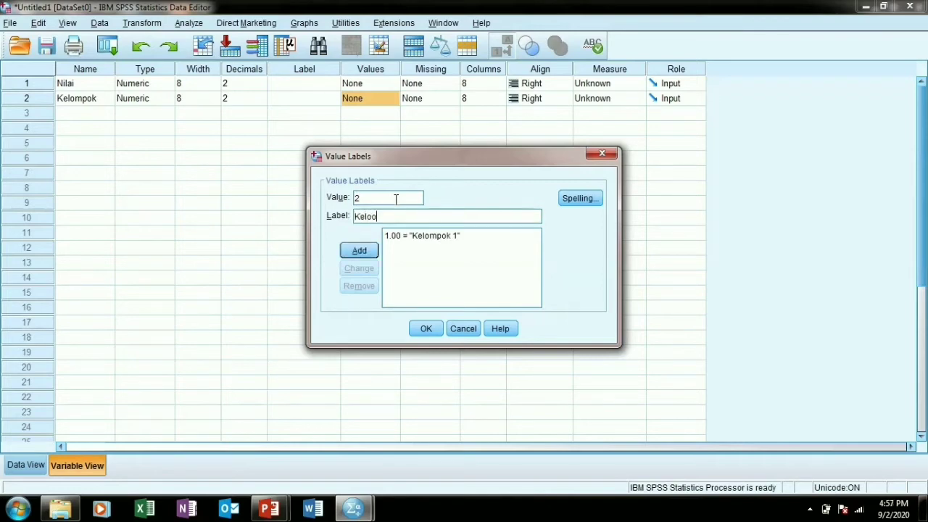
pyautogui.press('BackSpace')
pyautogui.write('mpok 2')
pyautogui.press('Return')
# Step: Add the label "Kelompok 3" for value 3 and apply the value labels to the Kelompok variable
pyautogui.write('3')
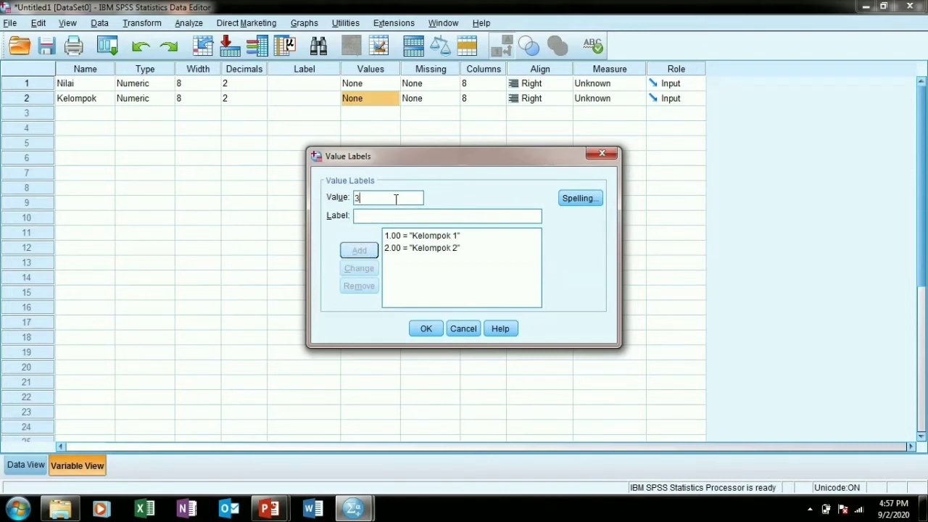
pyautogui.write('.00 = "Ke')
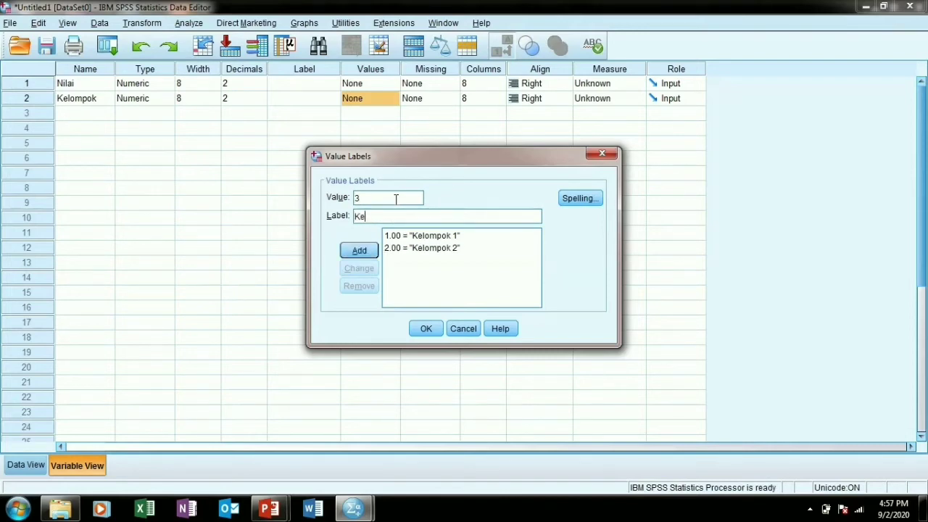
pyautogui.write('lompok 3')
pyautogui.click(359, 250)
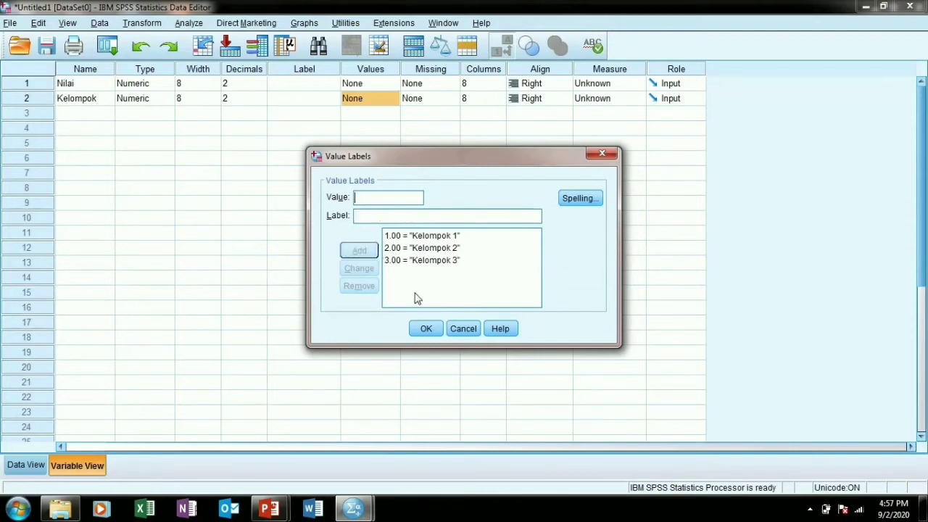
pyautogui.click(424, 330)
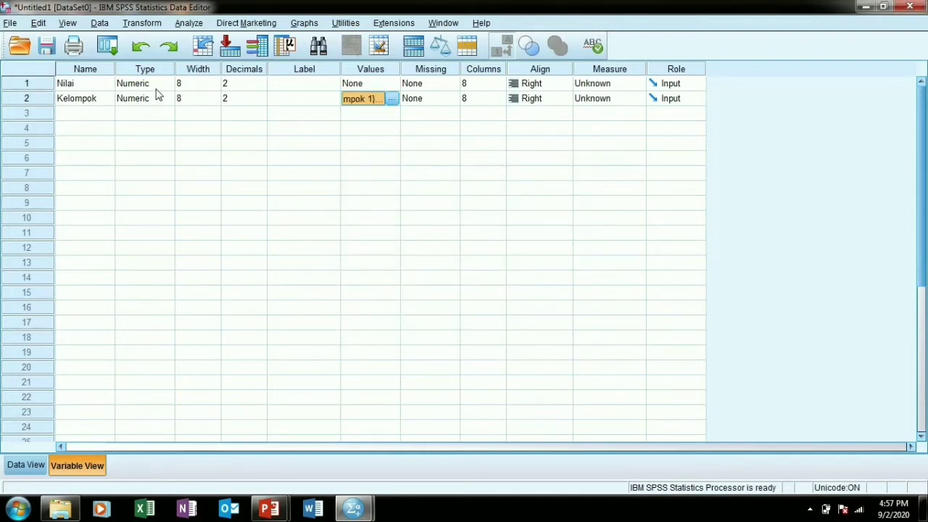
# Step: Return to the data grid and set up an Explore analysis with Nilai as dependent variable and Kelompok as factor
pyautogui.click(32, 464)
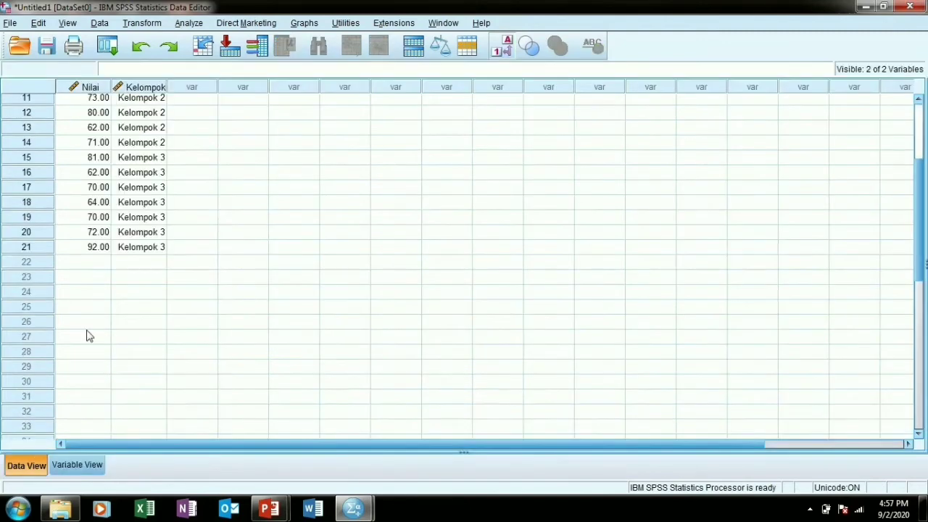
pyautogui.click(188, 24)
pyautogui.moveTo(212, 57)
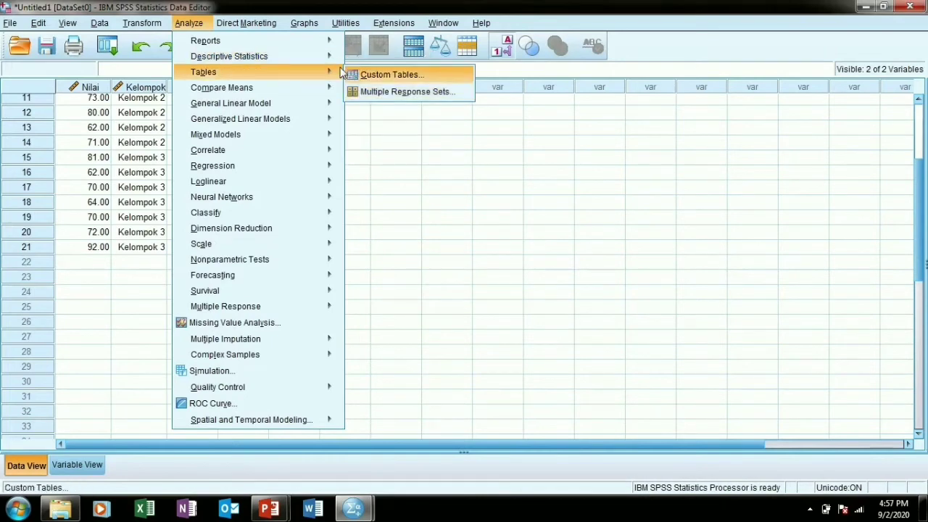
pyautogui.click(374, 93)
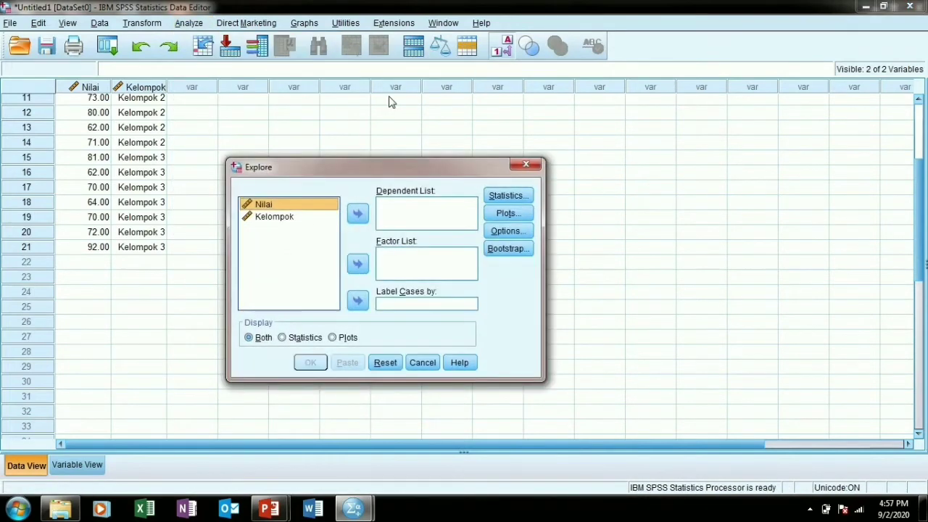
pyautogui.click(358, 218)
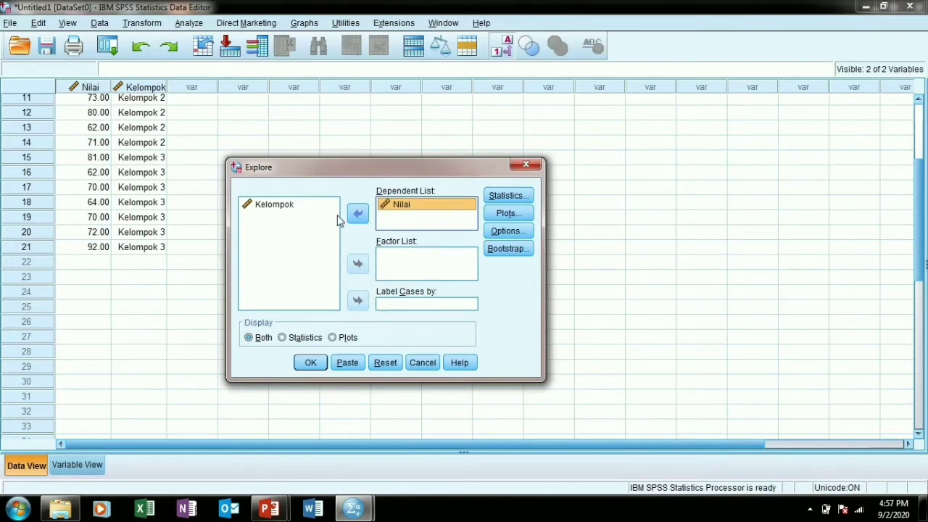
pyautogui.click(266, 207)
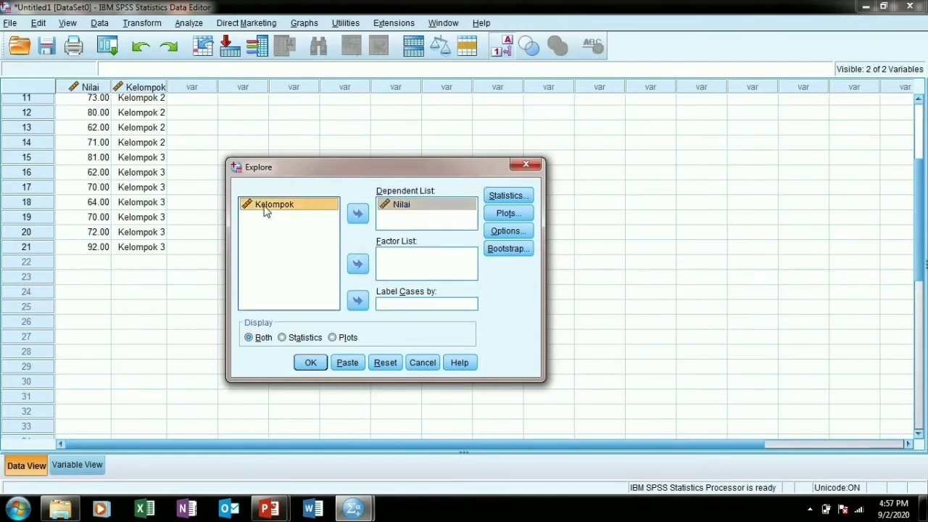
pyautogui.click(354, 265)
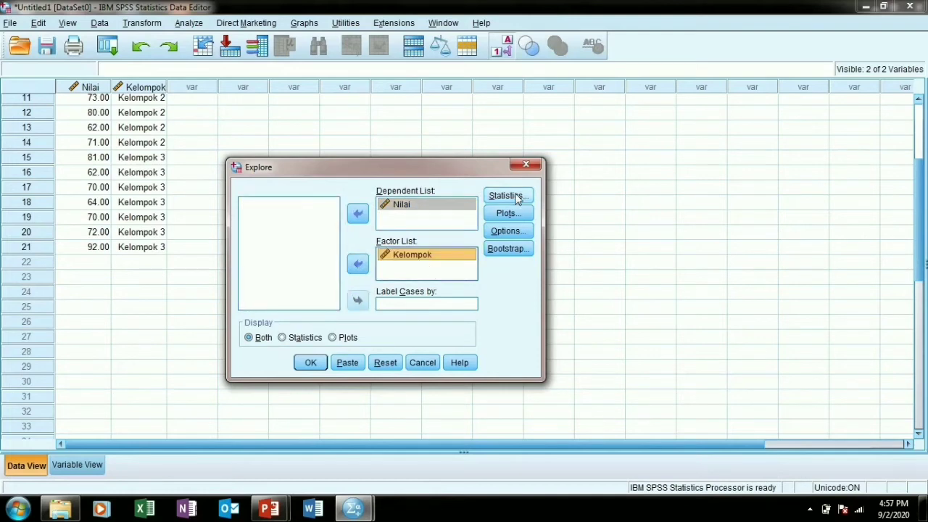
# Step: Set the Explore plots to no boxplots and include normality plots with tests
pyautogui.click(510, 214)
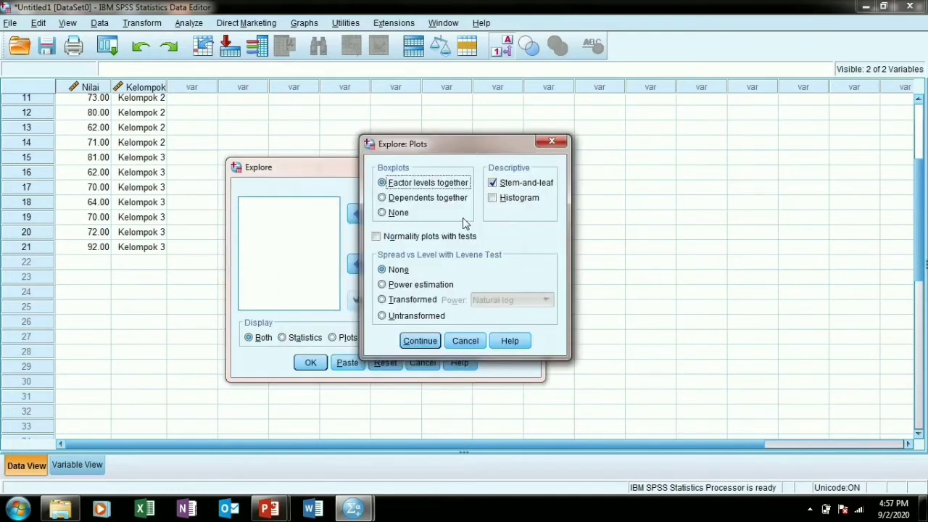
pyautogui.click(393, 218)
pyautogui.click(392, 239)
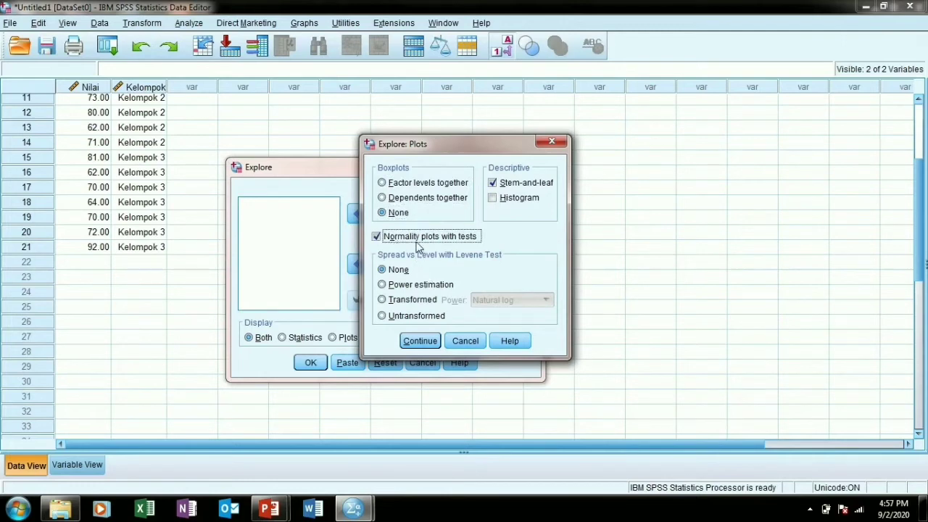
pyautogui.click(420, 342)
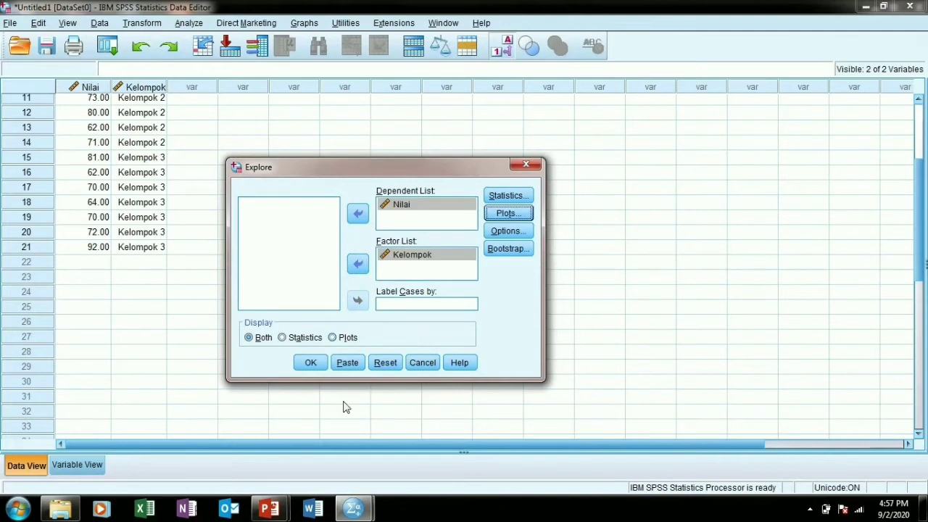
# Step: Keep missing cases excluded listwise in the Explore options and run the analysis
pyautogui.click(521, 232)
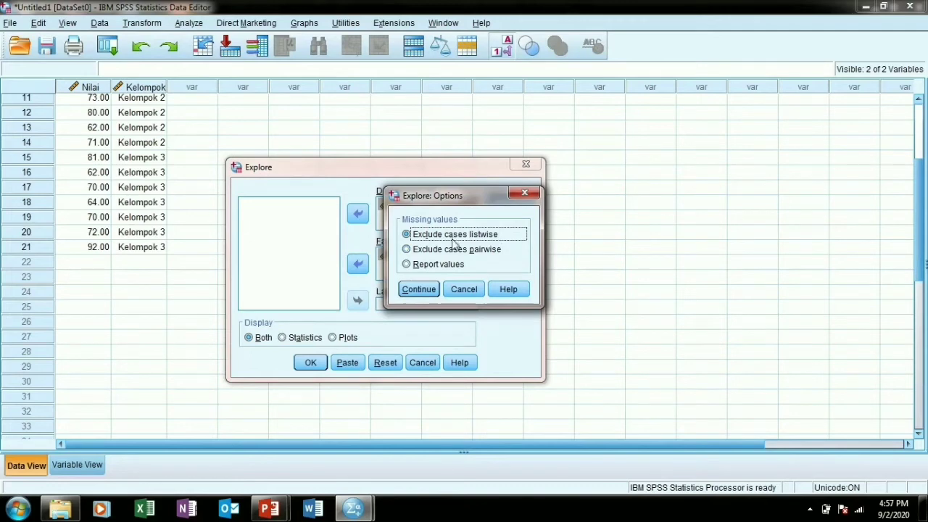
pyautogui.click(428, 290)
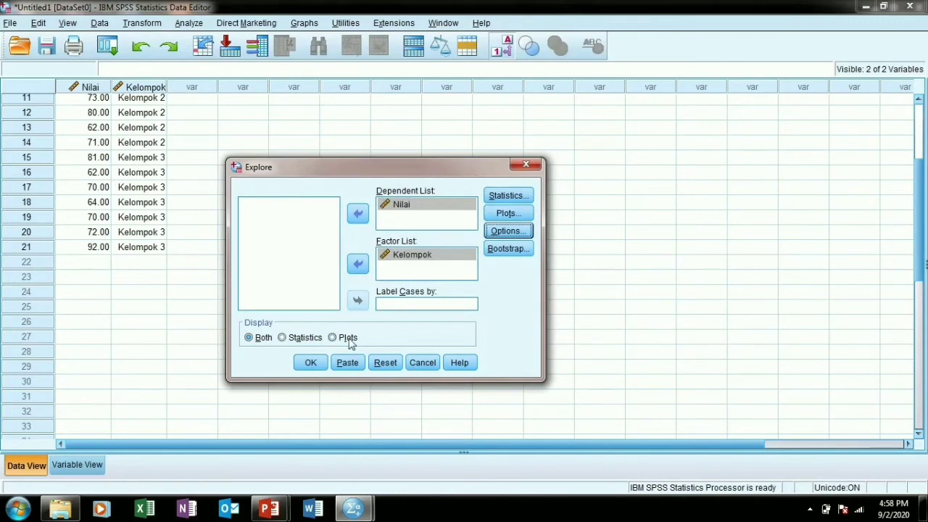
pyautogui.click(516, 252)
pyautogui.click(341, 434)
pyautogui.click(319, 362)
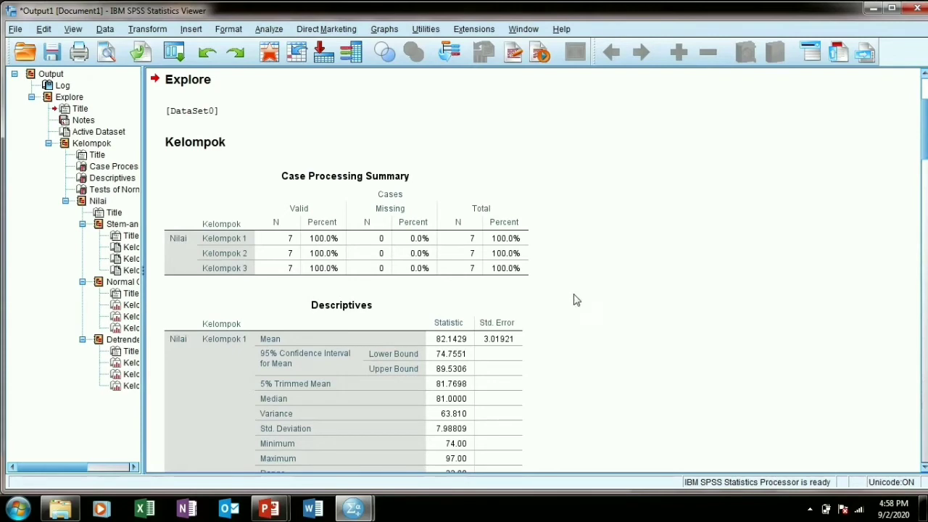
# Step: Examine the Kolmogorov-Smirnov and Shapiro-Wilk significance values for each group in the Tests of Normality table
pyautogui.moveTo(926, 132); pyautogui.dragTo(925, 236)
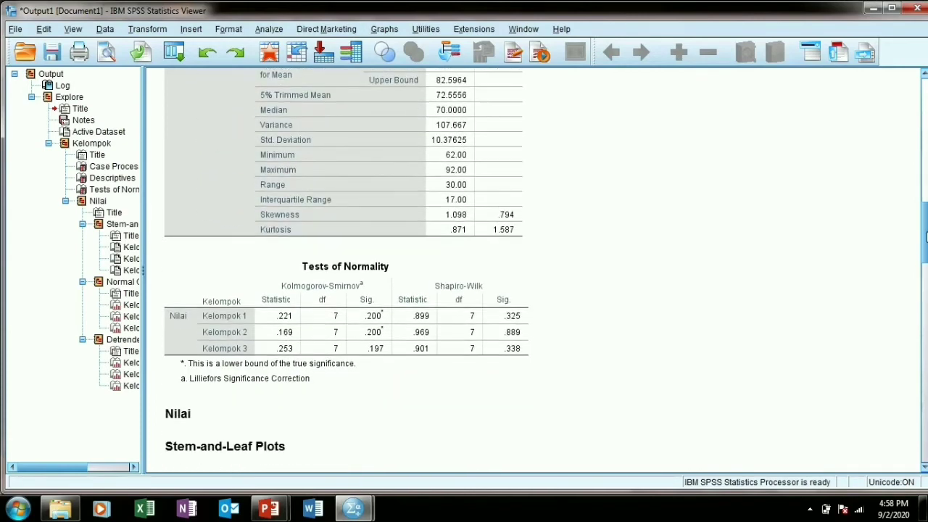
pyautogui.click(333, 348)
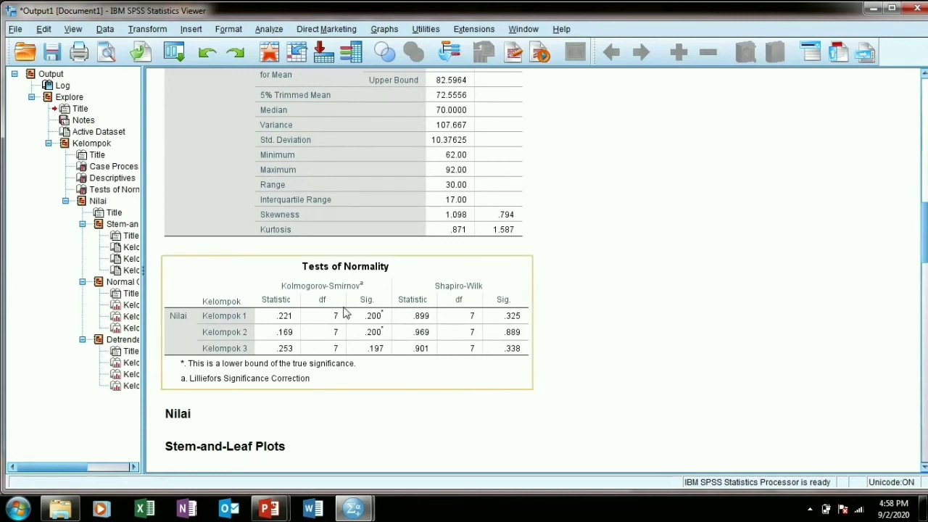
pyautogui.click(369, 329)
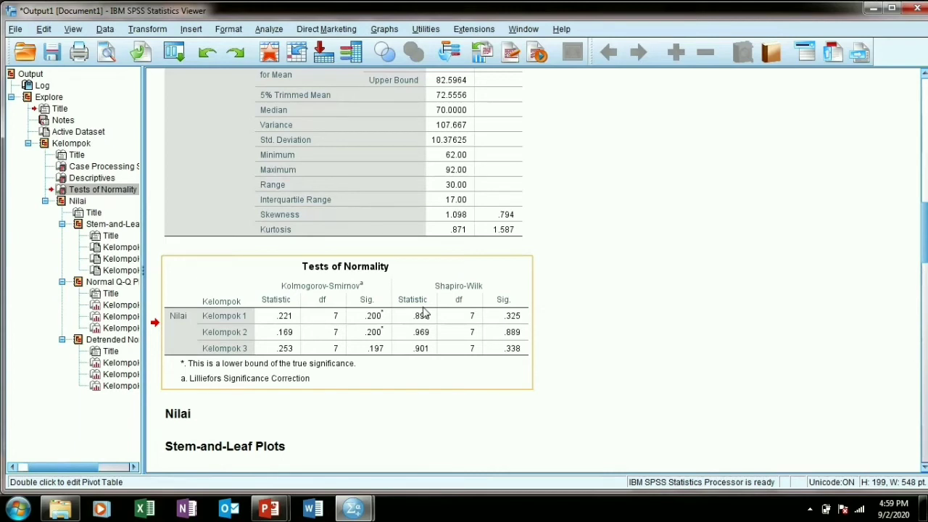
# Step: Return to the data grid and set up a One-Way ANOVA with Nilai as dependent variable and Kelompok as factor
pyautogui.click(276, 62)
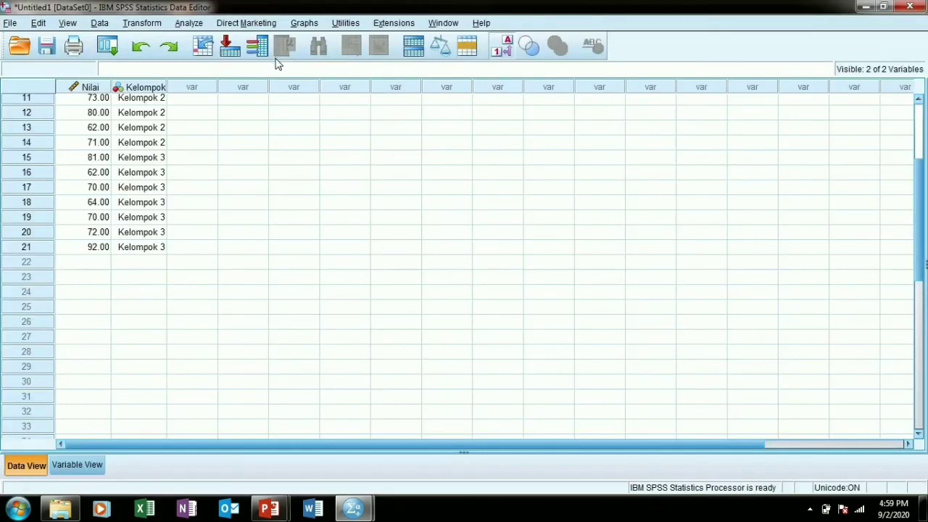
pyautogui.click(190, 23)
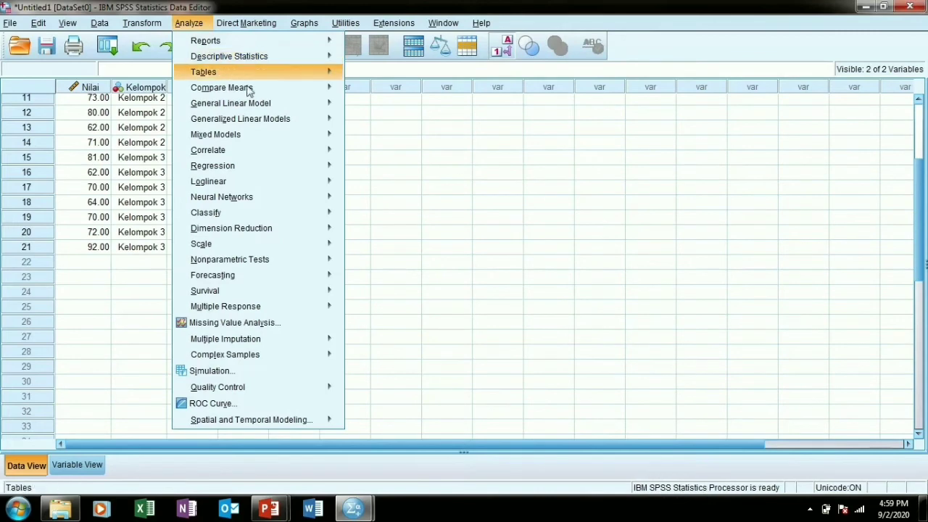
pyautogui.moveTo(249, 93)
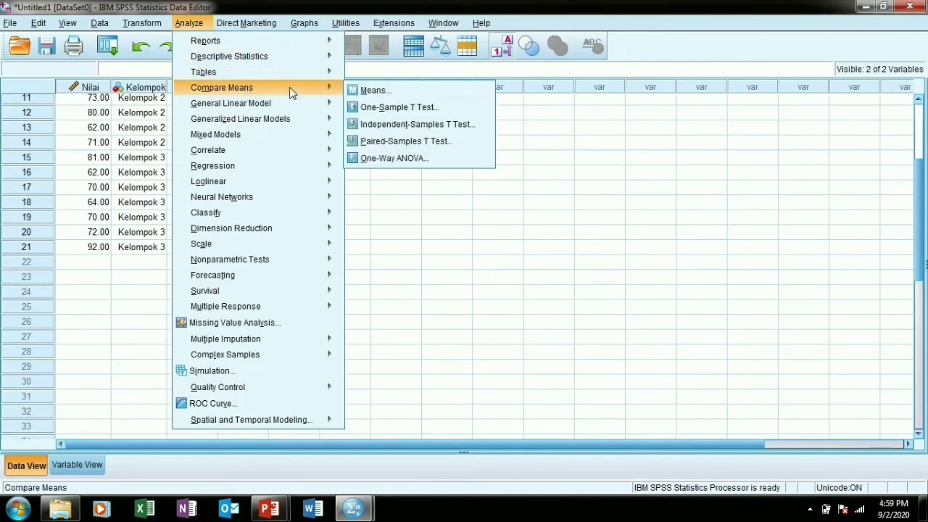
pyautogui.click(374, 160)
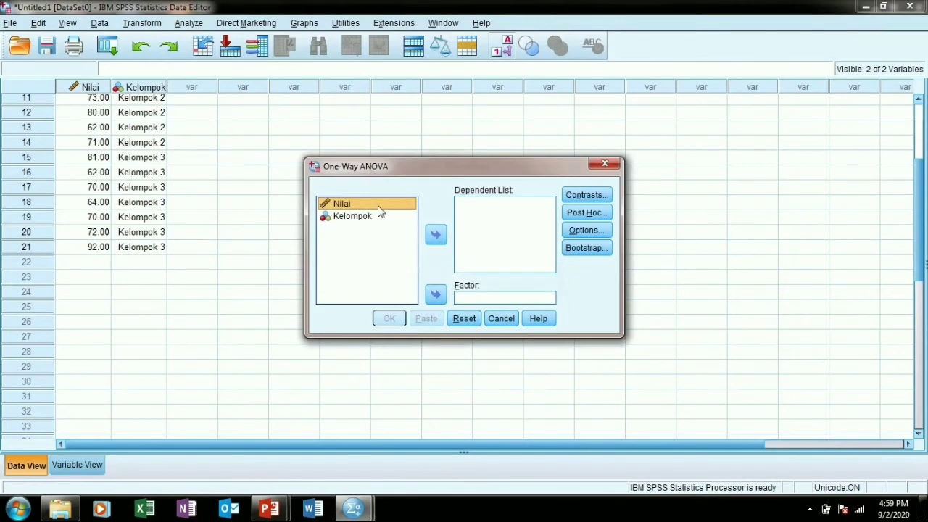
pyautogui.click(436, 234)
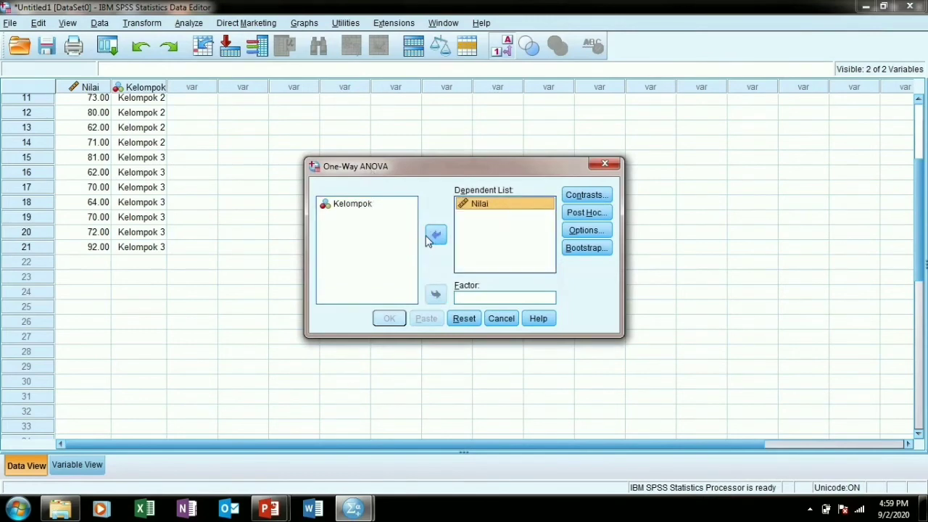
pyautogui.click(382, 206)
pyautogui.click(436, 294)
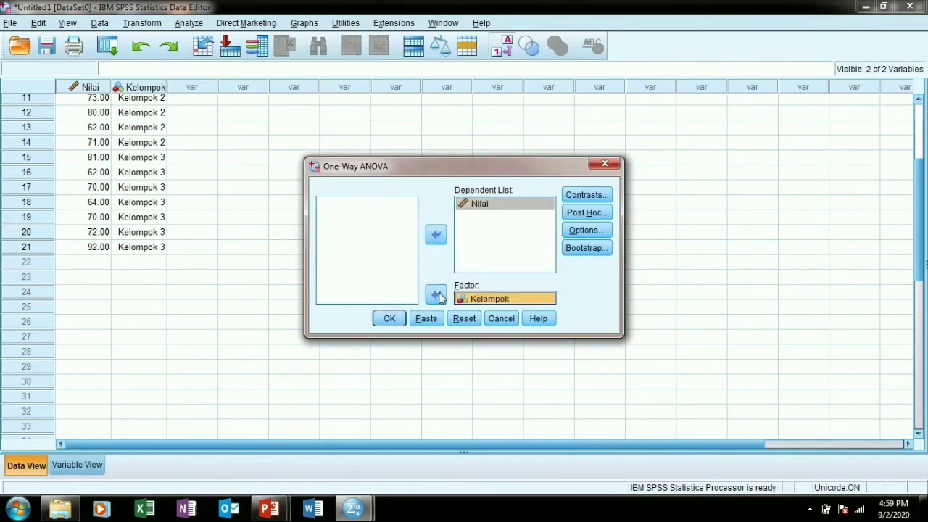
# Step: Check the One-Way ANOVA contrasts and post hoc settings, keeping their defaults with no comparison test selected
pyautogui.click(586, 196)
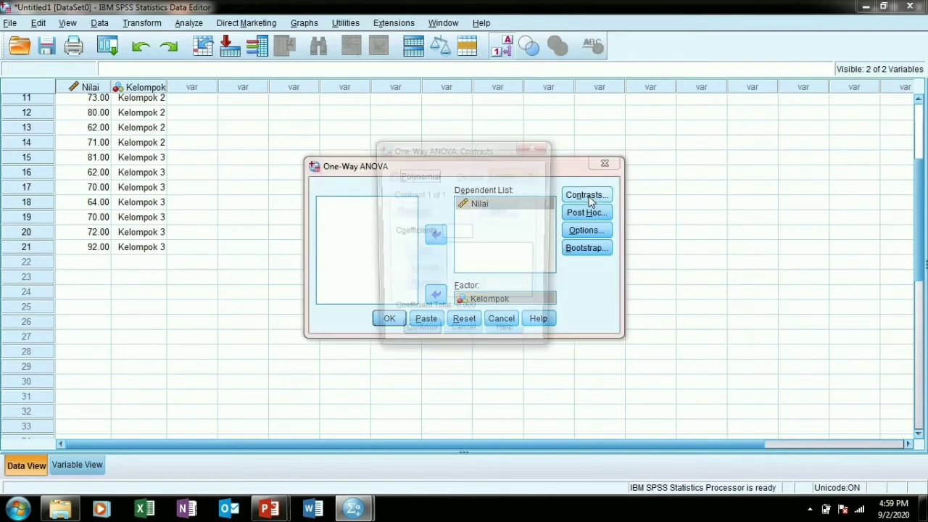
pyautogui.click(416, 337)
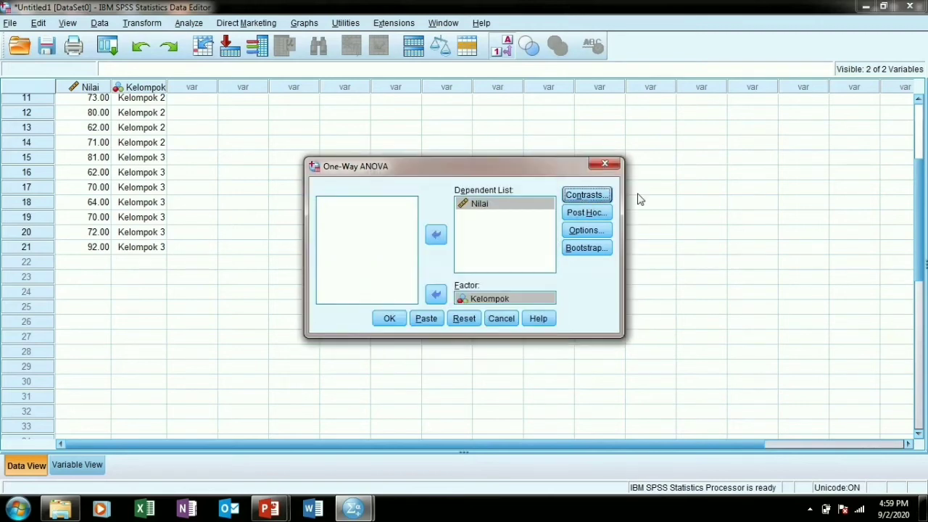
pyautogui.click(589, 213)
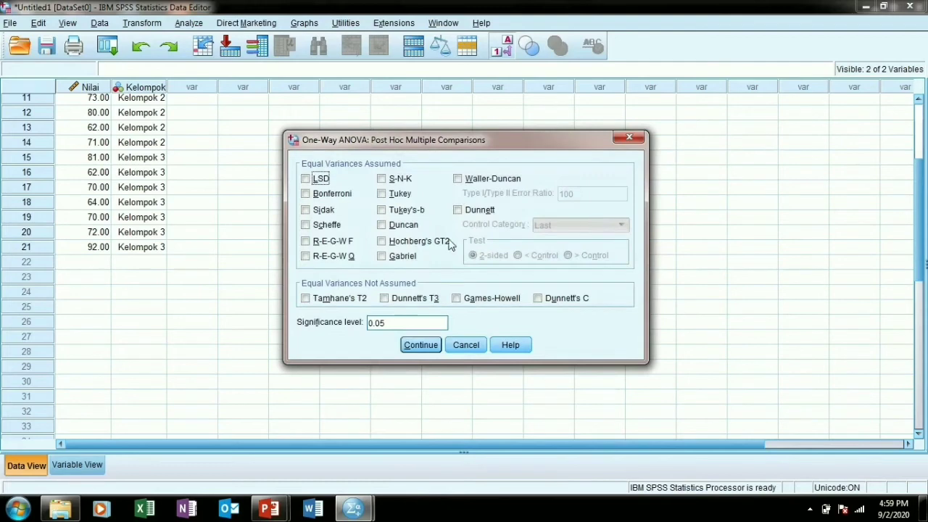
pyautogui.click(420, 345)
# Step: Include the homogeneity of variance test, keep missing cases excluded analysis by analysis, and run the ANOVA
pyautogui.click(584, 232)
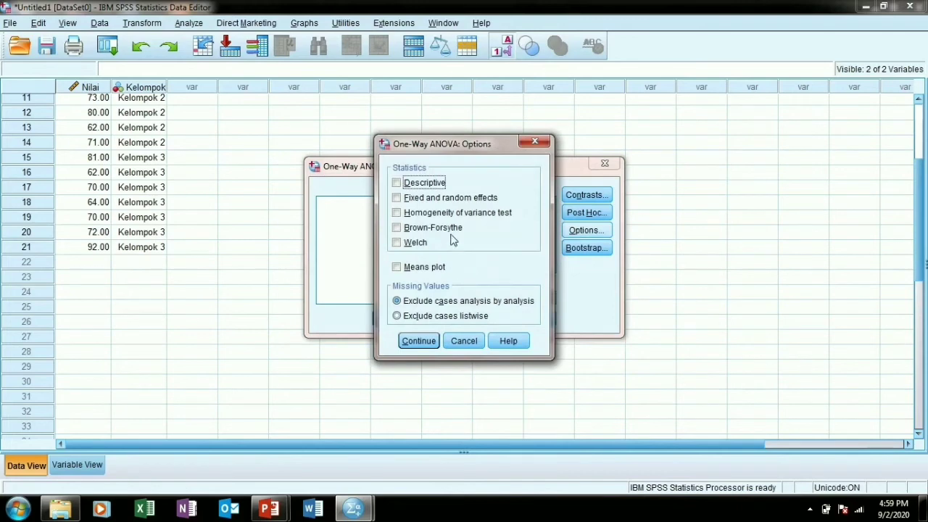
pyautogui.click(461, 216)
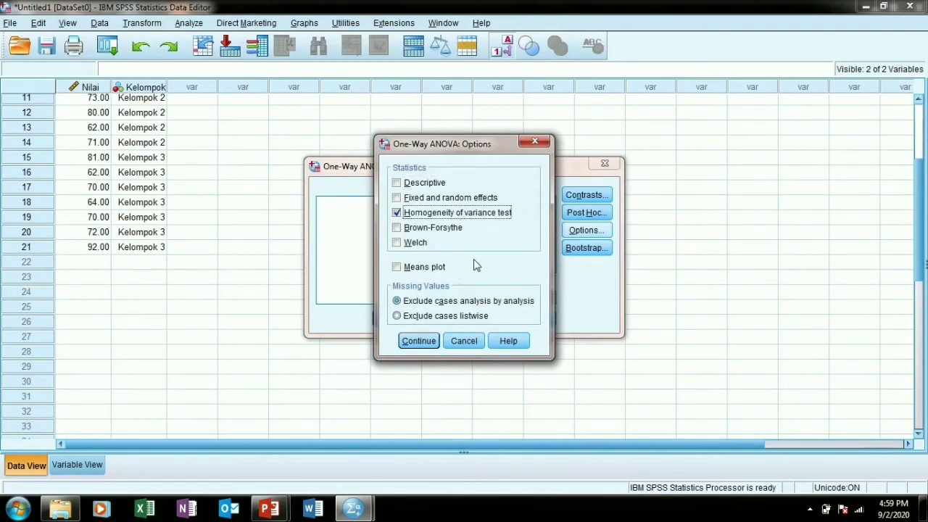
pyautogui.click(417, 342)
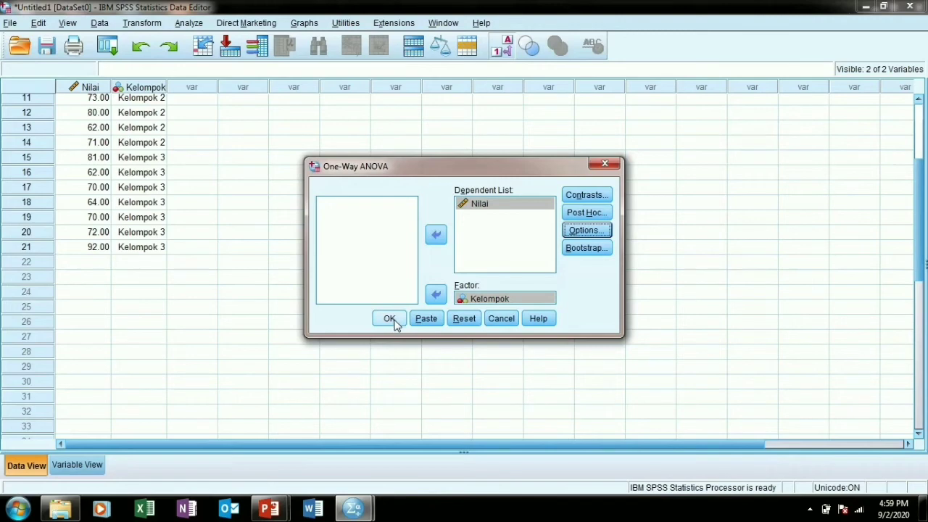
pyautogui.click(389, 318)
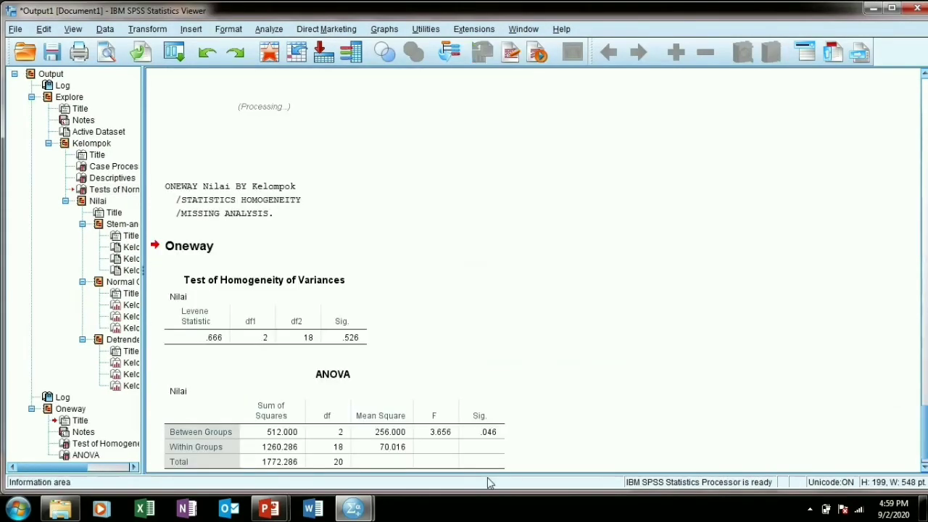
# Step: Examine the significance values in the Test of Homogeneity of Variances and ANOVA tables of the Oneway output
pyautogui.scroll(10, 368, 310)
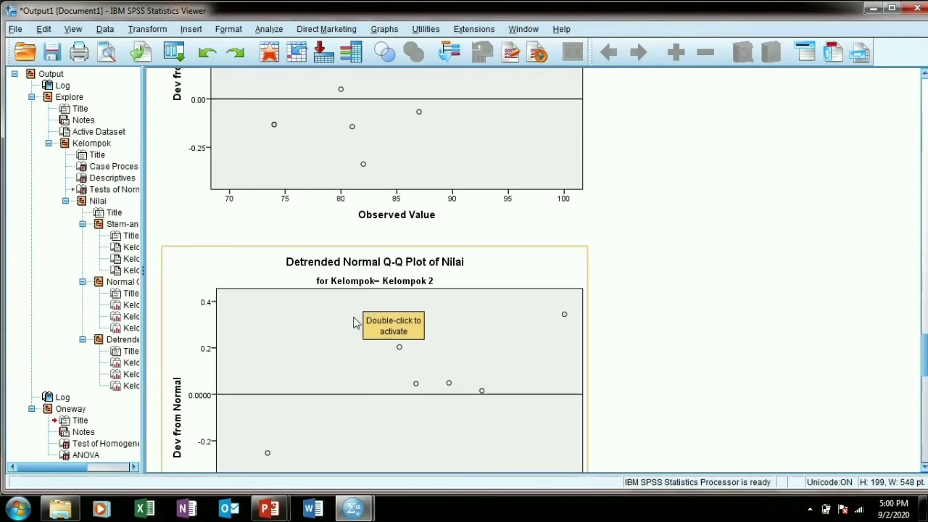
pyautogui.moveTo(923, 355); pyautogui.dragTo(925, 454)
pyautogui.click(303, 299)
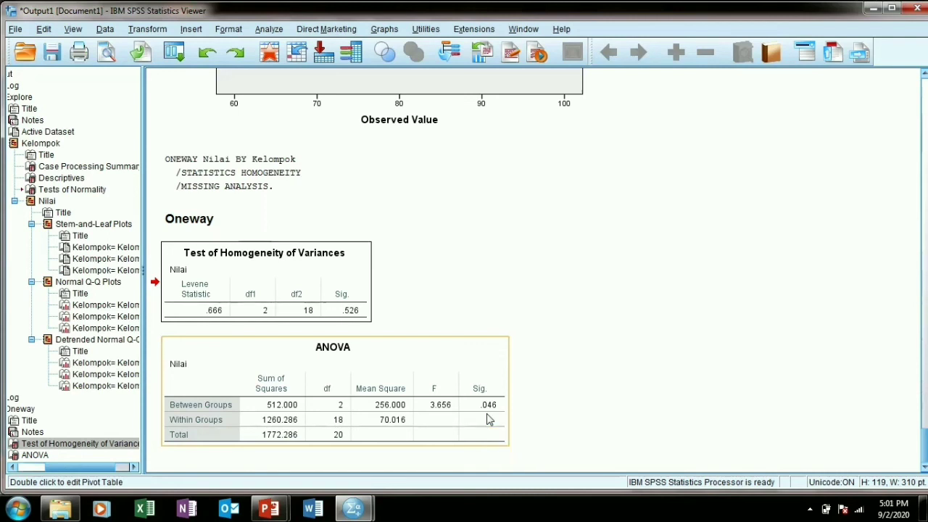
pyautogui.click(480, 409)
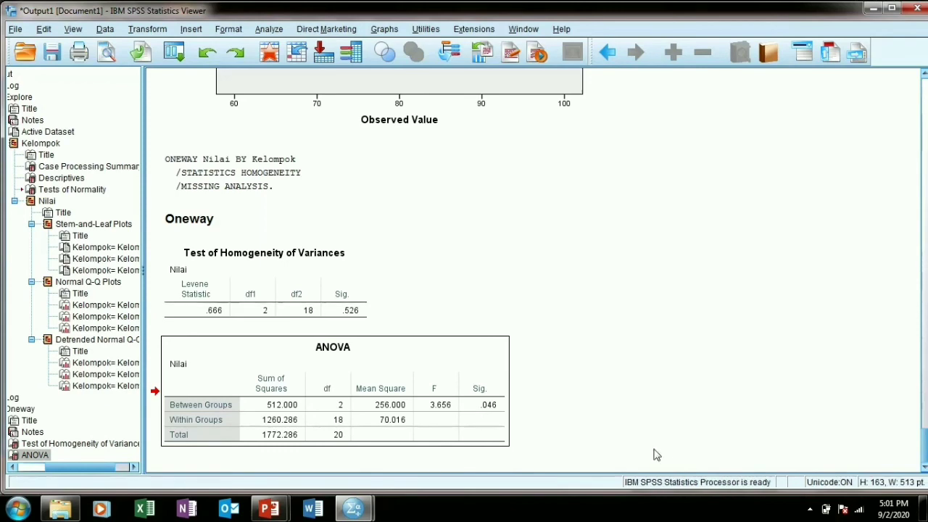
# Step: Examine the mean of each Kelompok group in the Descriptives table and return to the data grid
pyautogui.moveTo(925, 444); pyautogui.dragTo(925, 123)
pyautogui.click(487, 119)
pyautogui.click(534, 366)
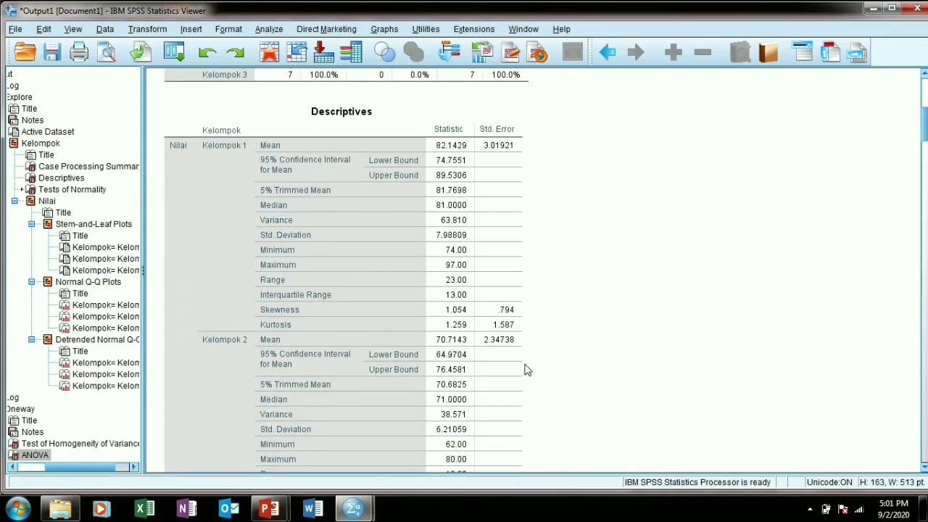
pyautogui.moveTo(925, 124); pyautogui.dragTo(925, 150)
pyautogui.click(434, 270)
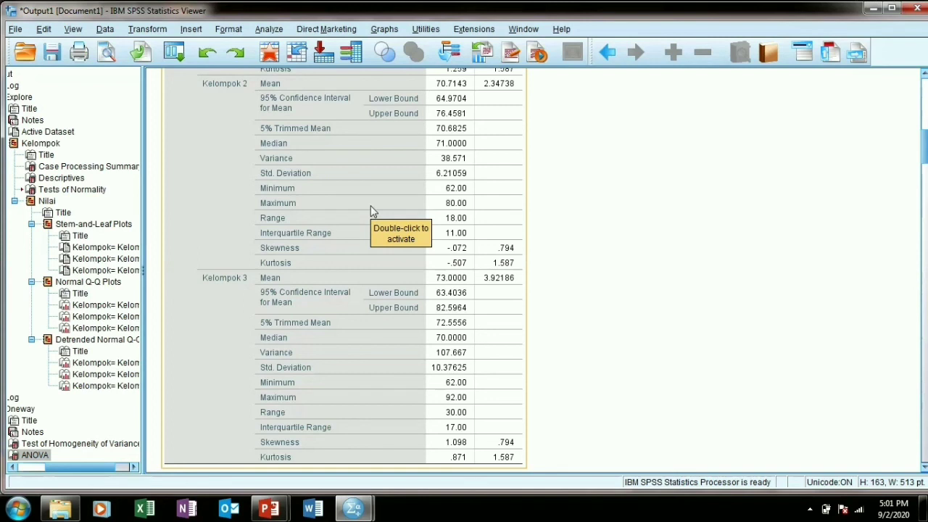
pyautogui.click(269, 55)
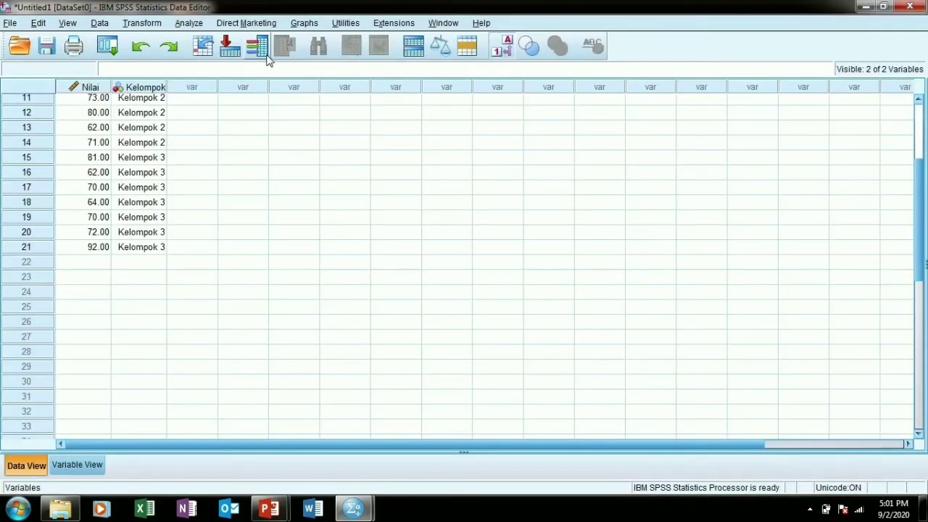
pyautogui.click(287, 340)
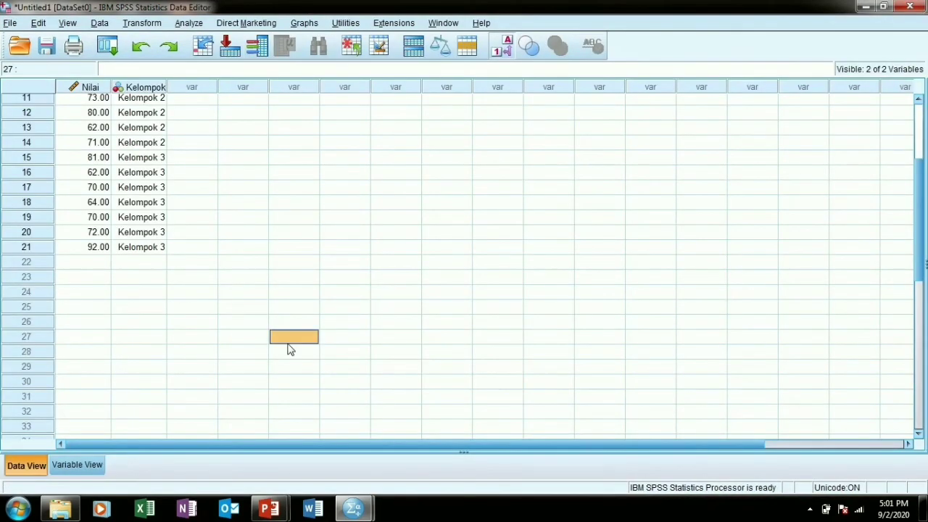